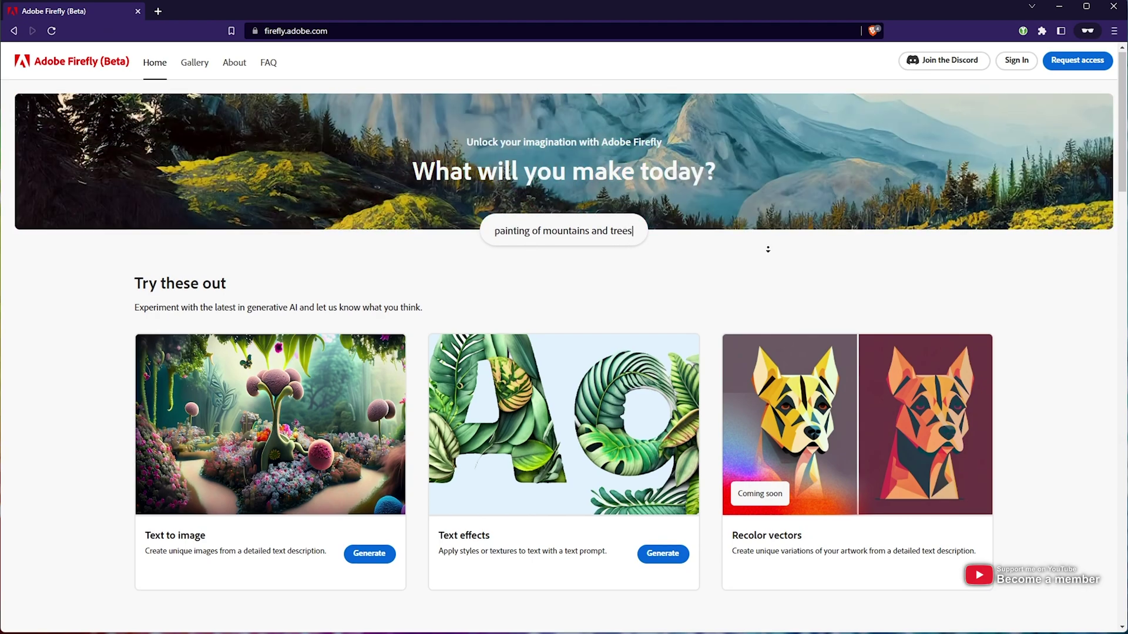
- Scroll through the Adobe Firefly (Beta) home page
scroll(767, 265, down, 1)
scroll(767, 265, down, 1)
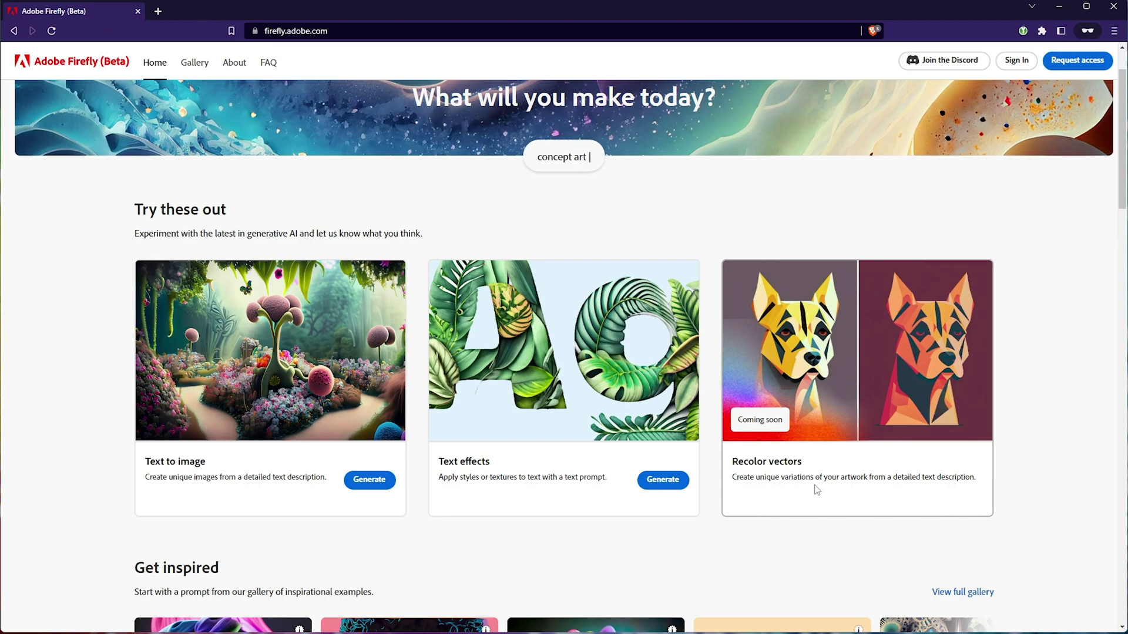
scroll(815, 485, down, 8)
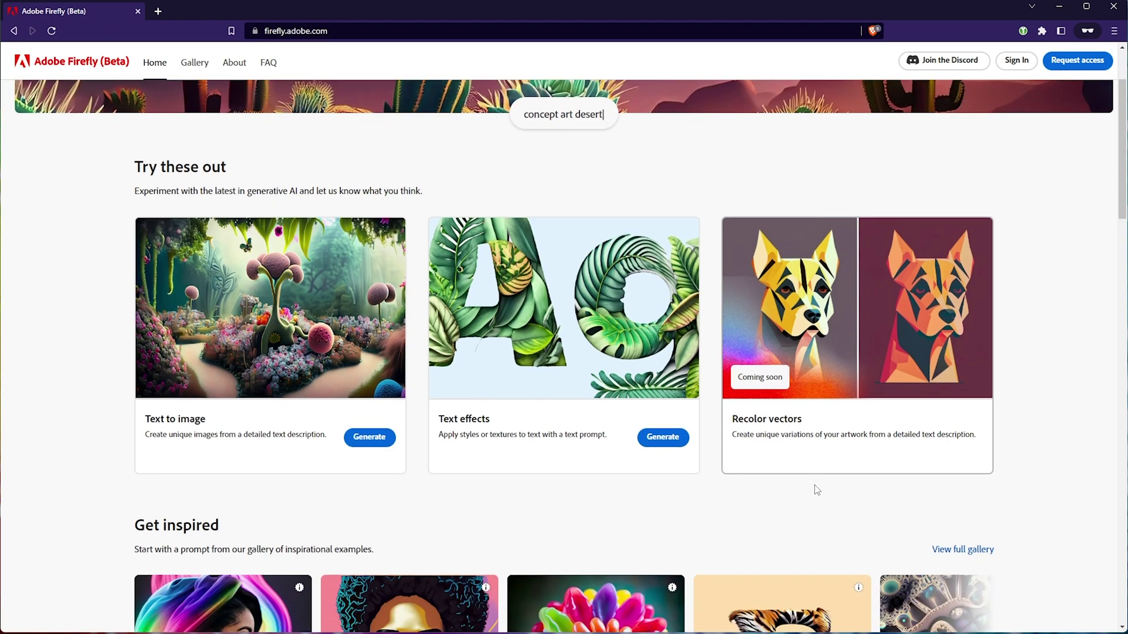
scroll(815, 481, down, 12)
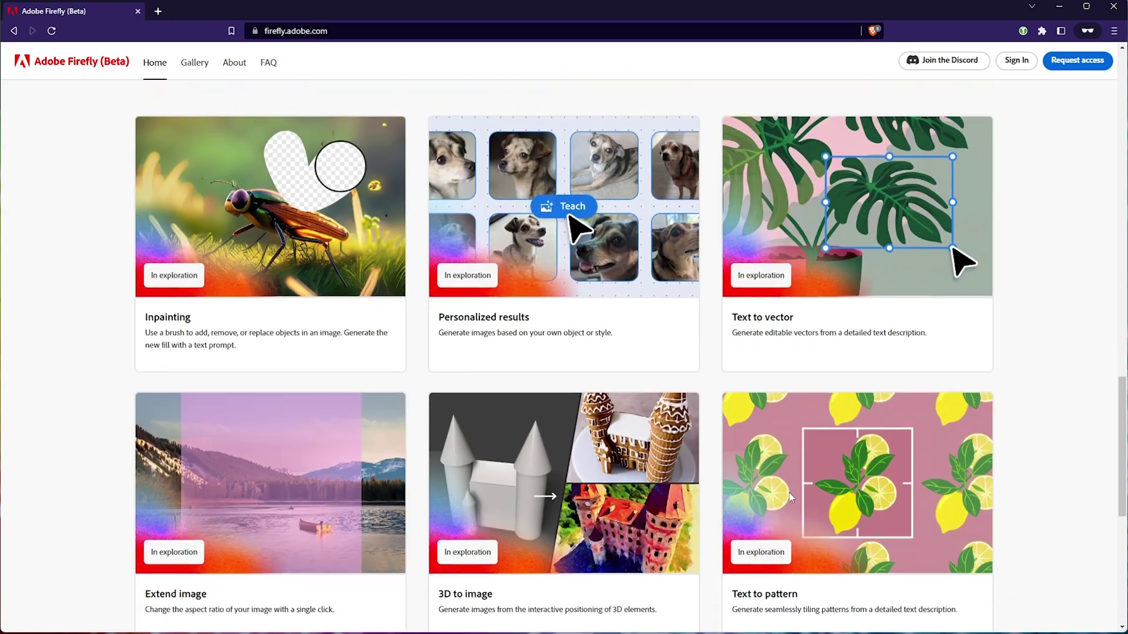
scroll(790, 492, up, 2)
scroll(347, 468, down, 3)
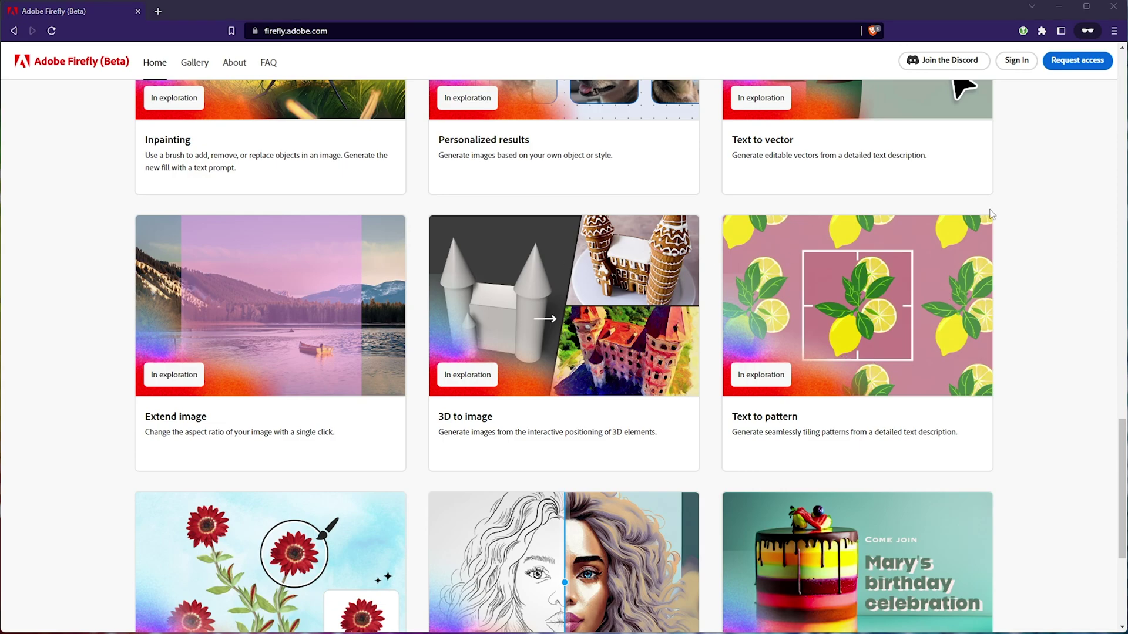
scroll(310, 361, down, 5)
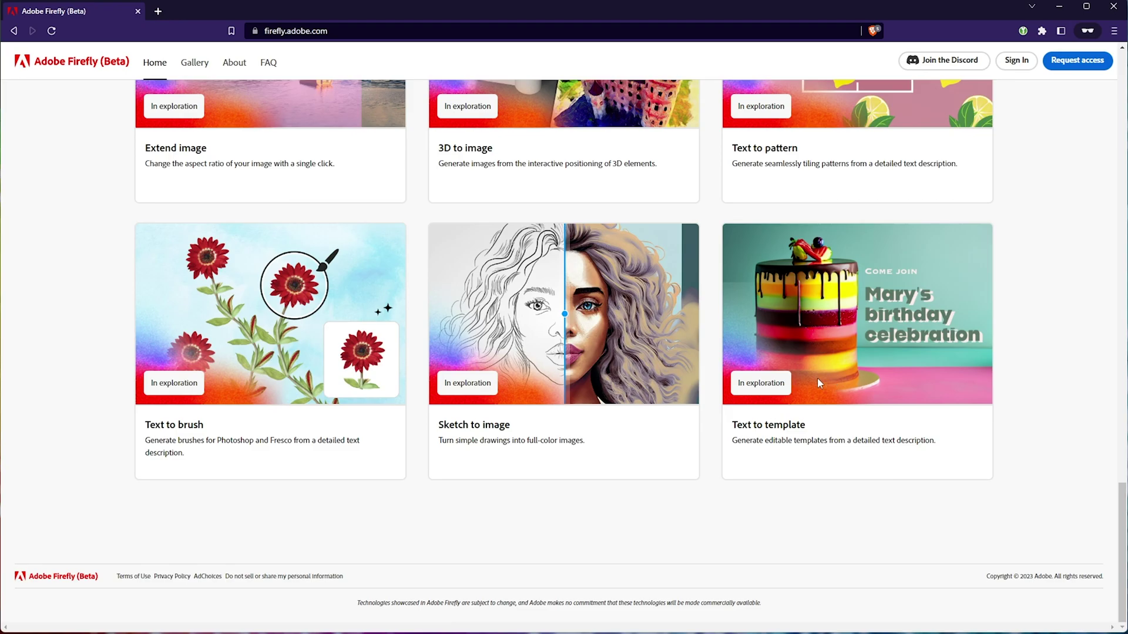
scroll(854, 422, up, 15)
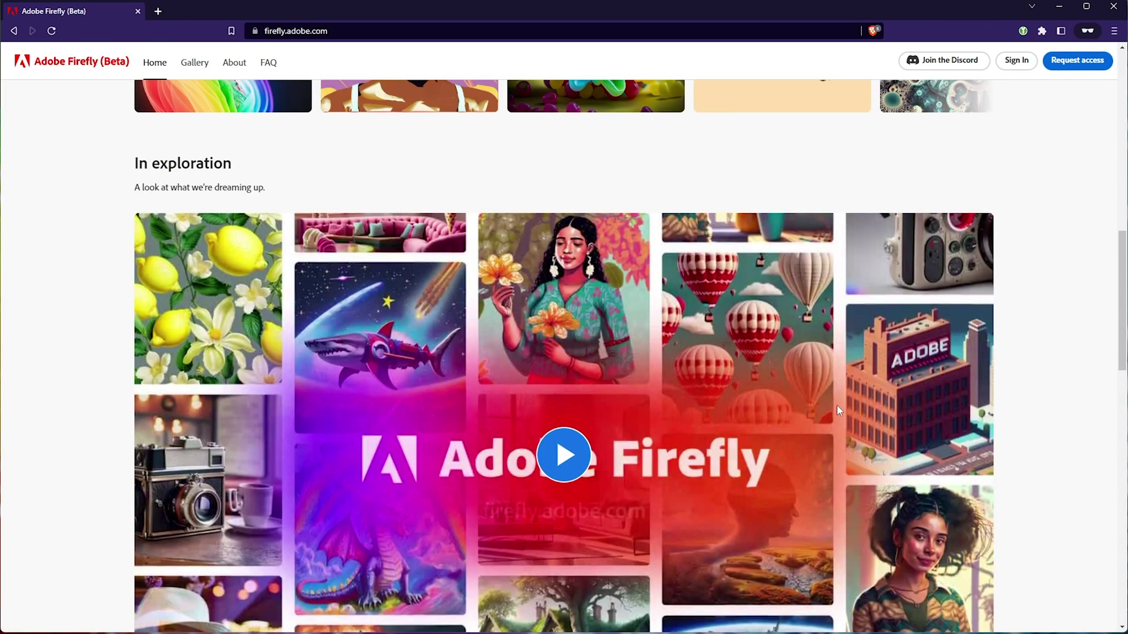
scroll(838, 410, up, 5)
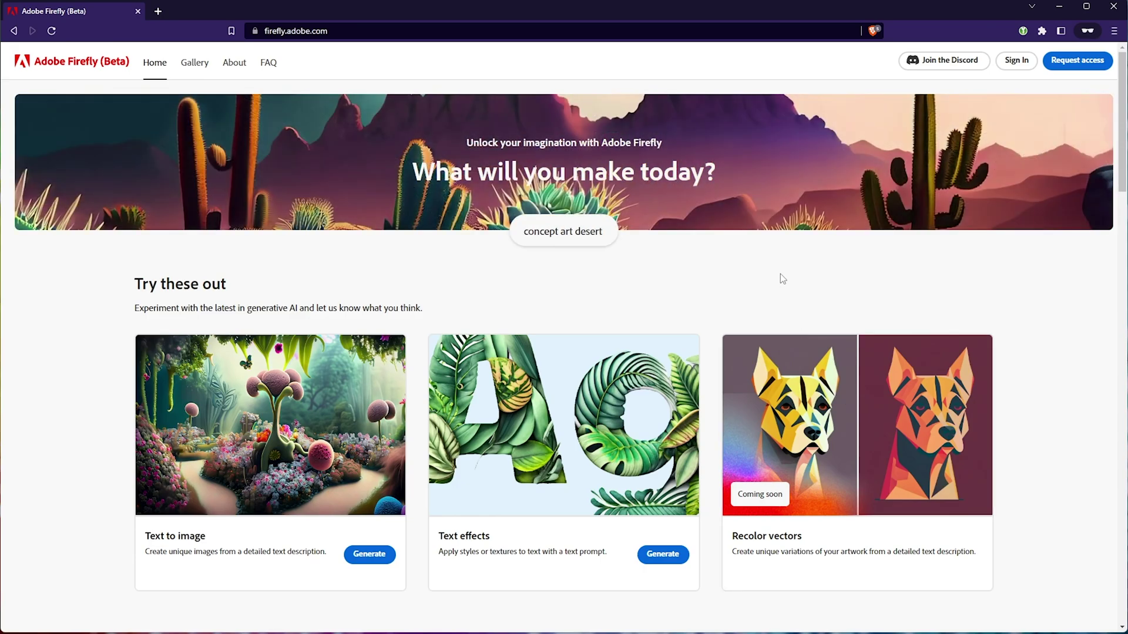
scroll(781, 274, down, 15)
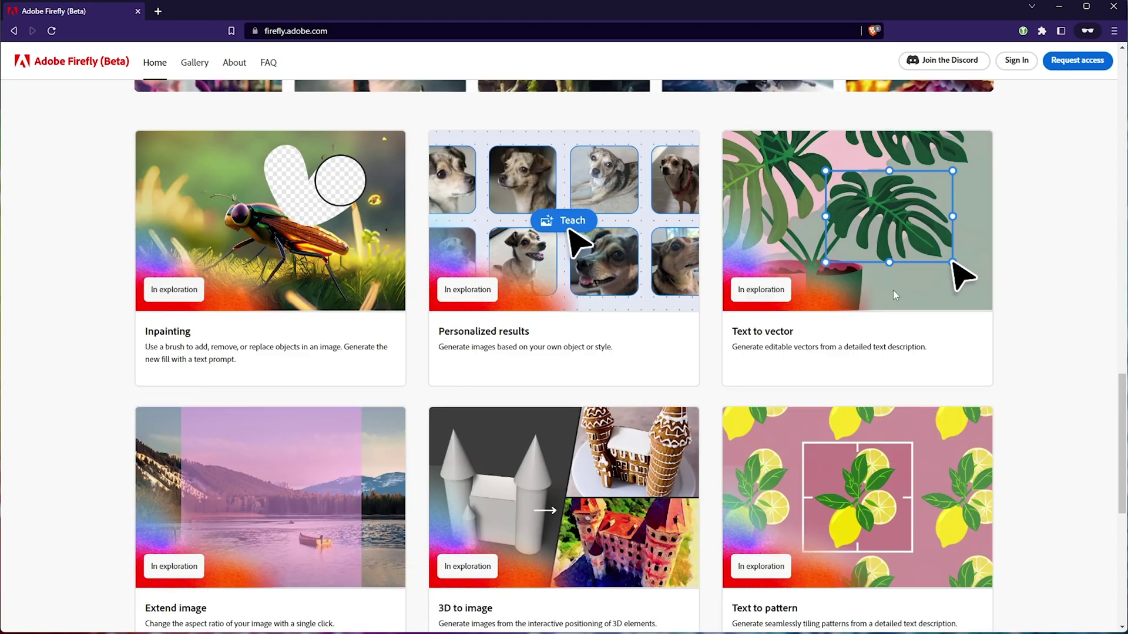
- Open the Meet Adobe Firefly page in a new tab and highlight its 'Instant creative building blocks' heading
click(893, 290)
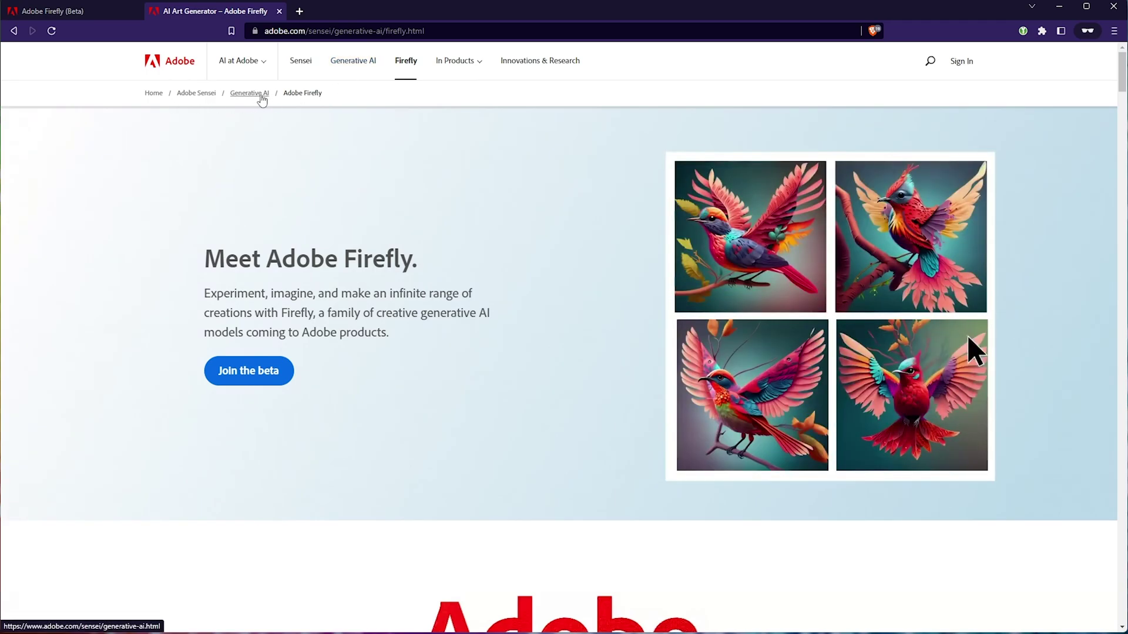
scroll(522, 400, down, 8)
scroll(523, 399, down, 15)
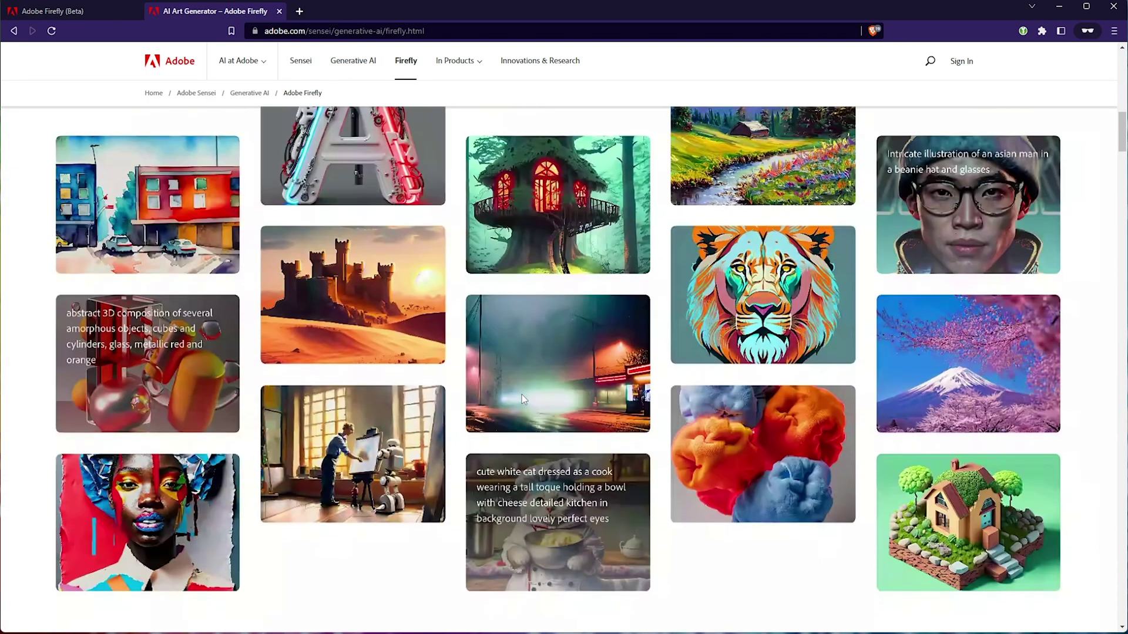
scroll(519, 406, up, 3)
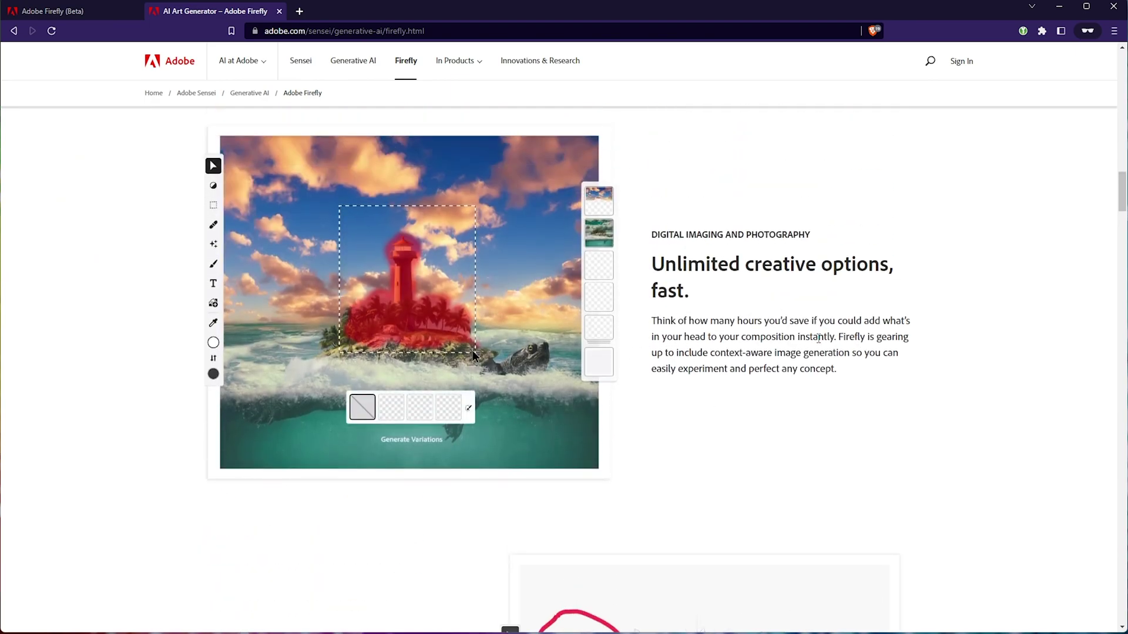
scroll(701, 268, down, 6)
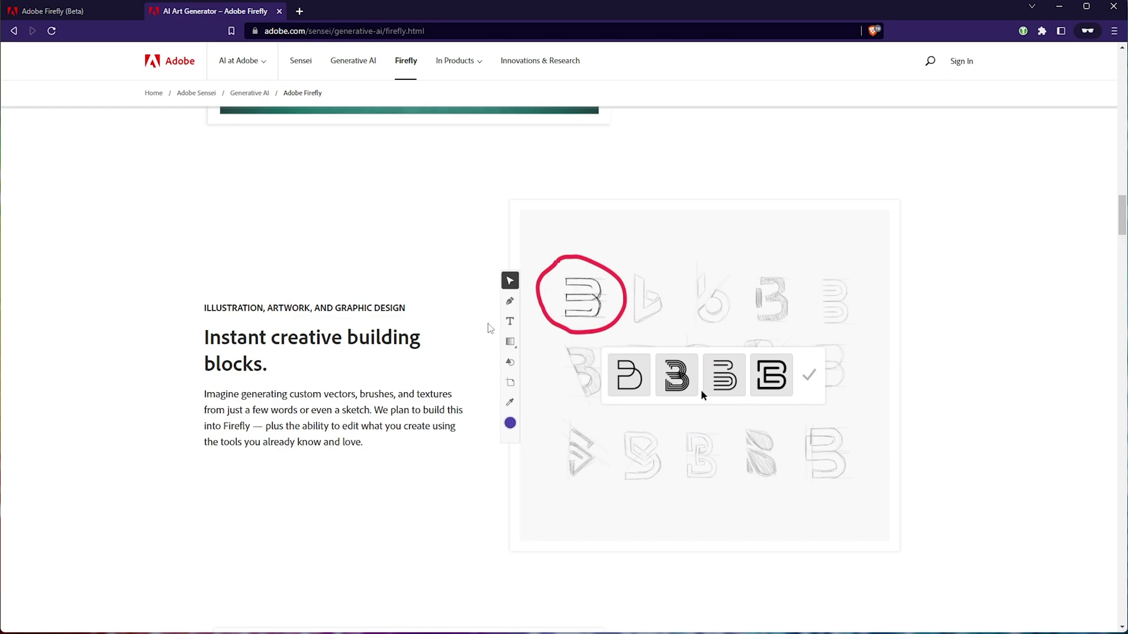
drag(370, 378, 182, 340)
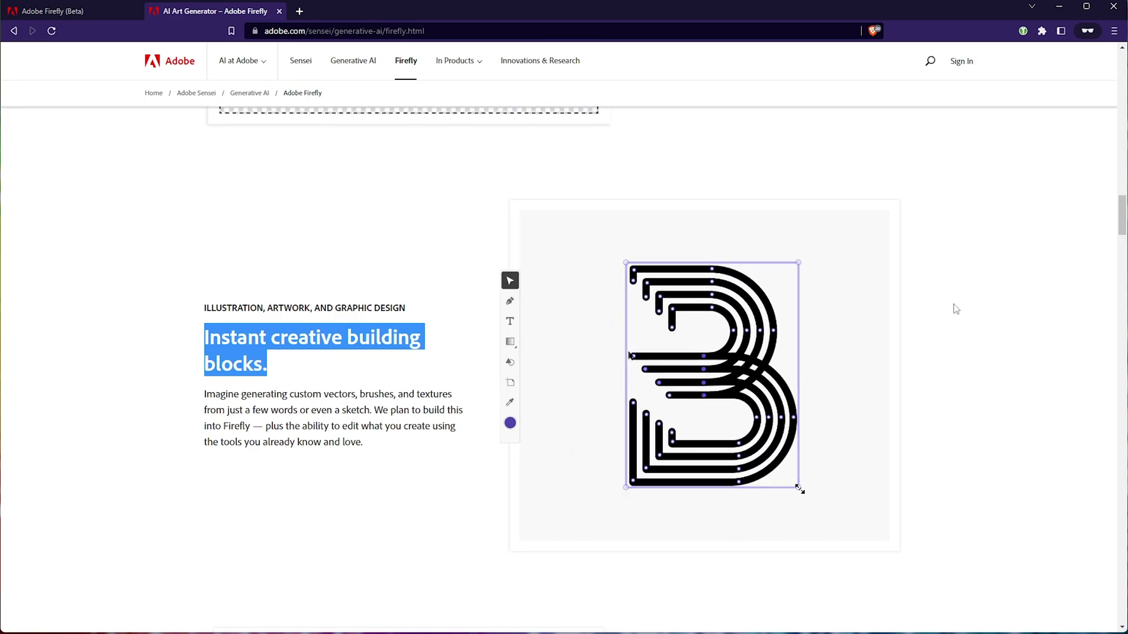
- Read through the rest of the overview page, then go back to the Adobe Firefly (Beta) tab
scroll(942, 301, down, 7)
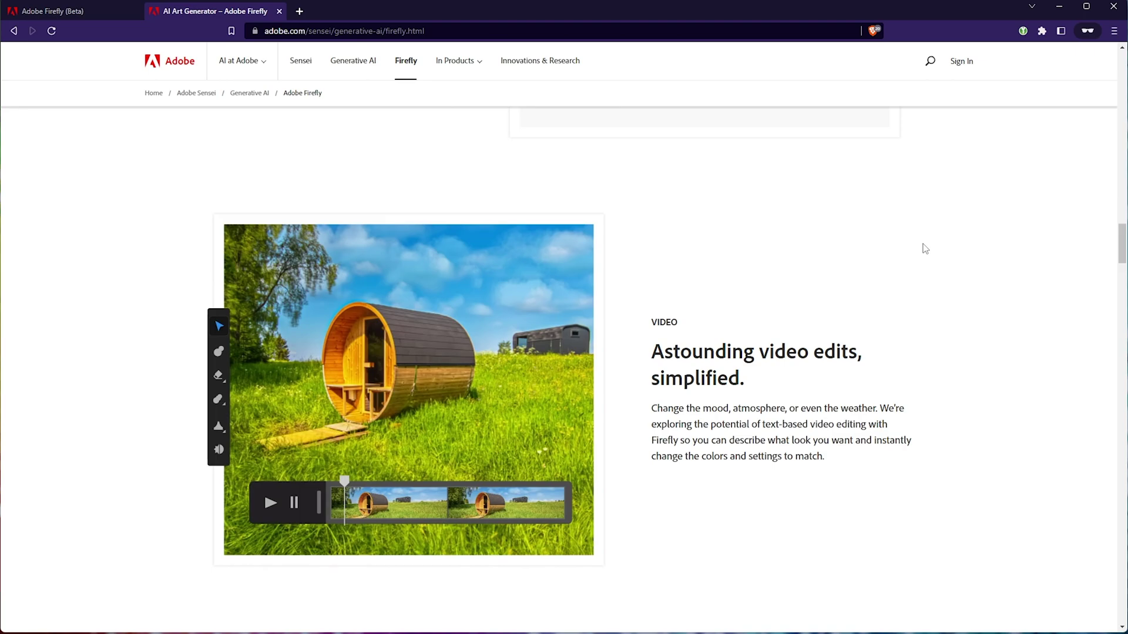
scroll(940, 259, down, 7)
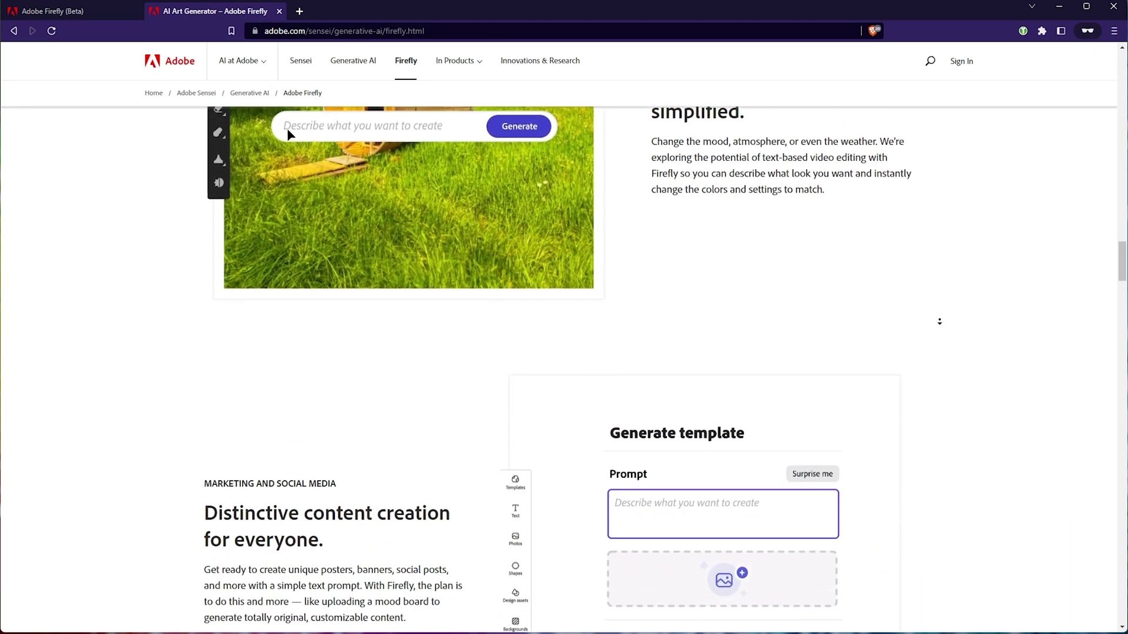
scroll(944, 285, down, 7)
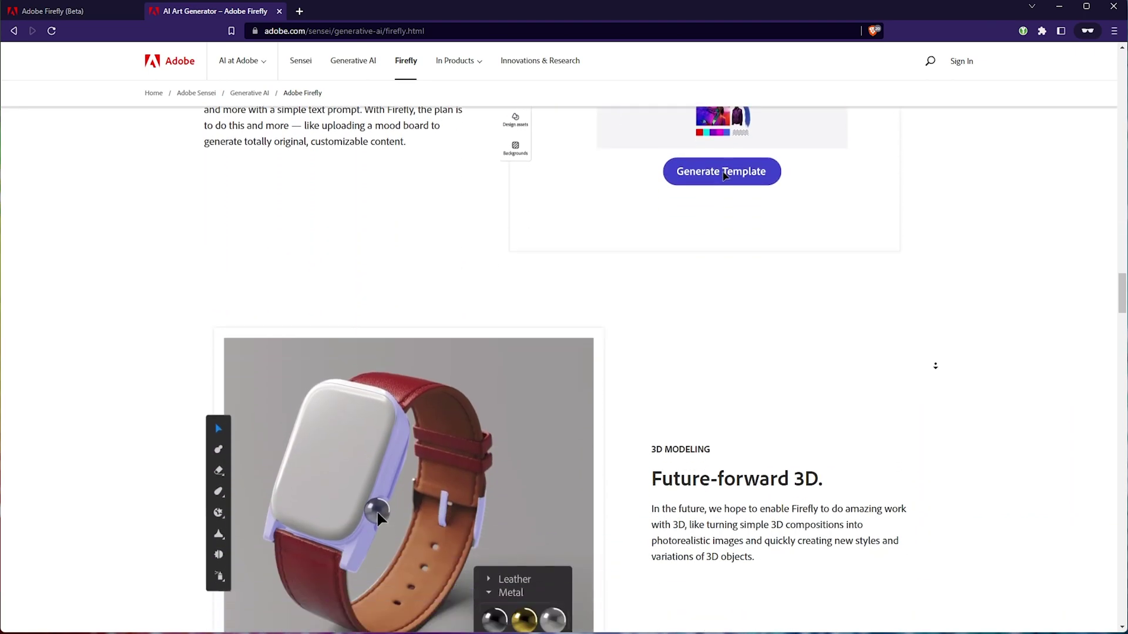
scroll(958, 306, up, 1)
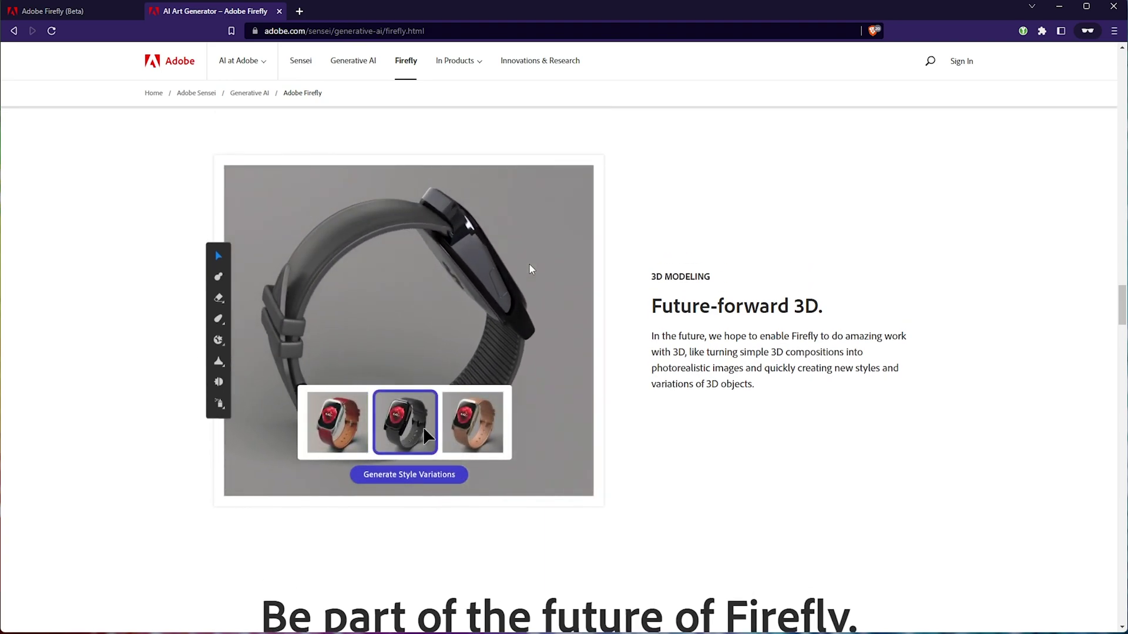
scroll(677, 297, down, 10)
scroll(680, 303, up, 9)
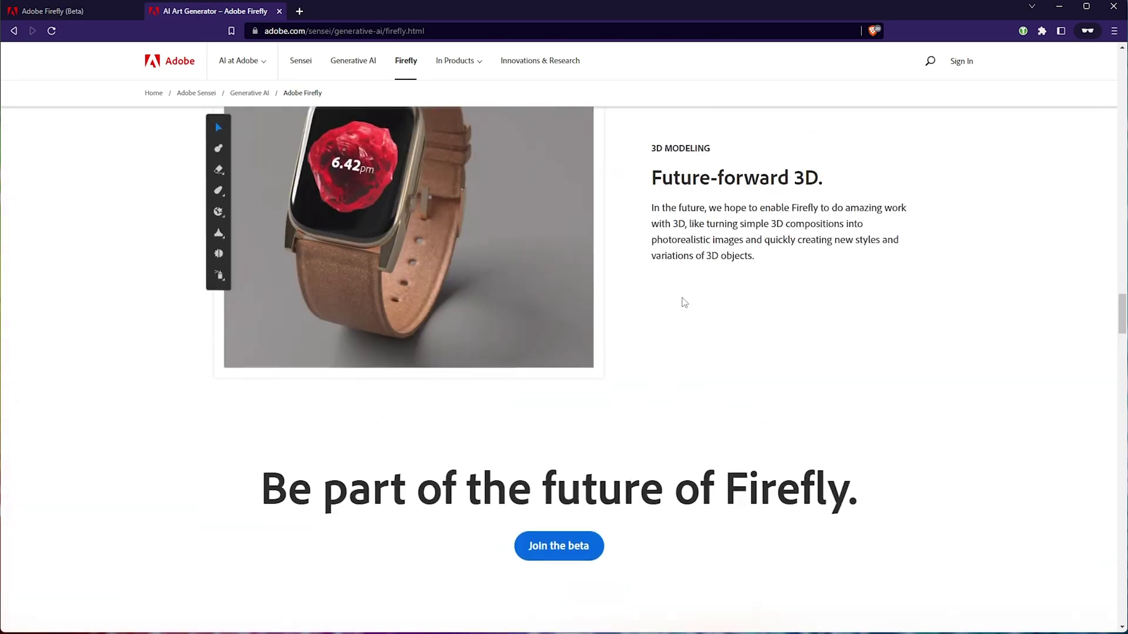
scroll(695, 298, down, 15)
scroll(750, 511, up, 20)
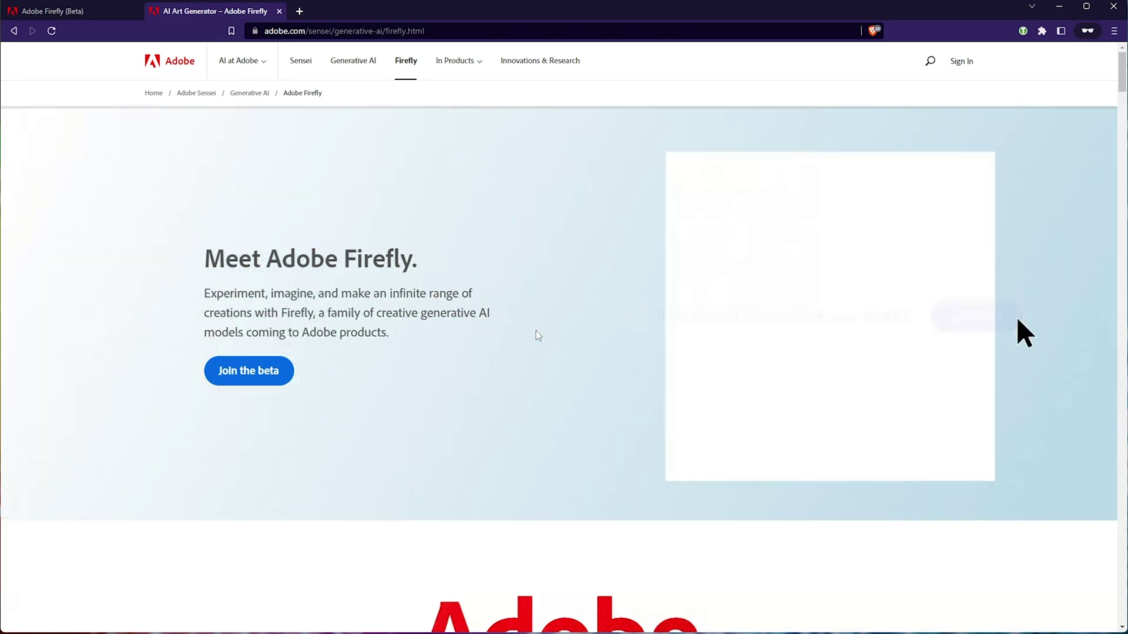
click(59, 10)
scroll(321, 297, down, 3)
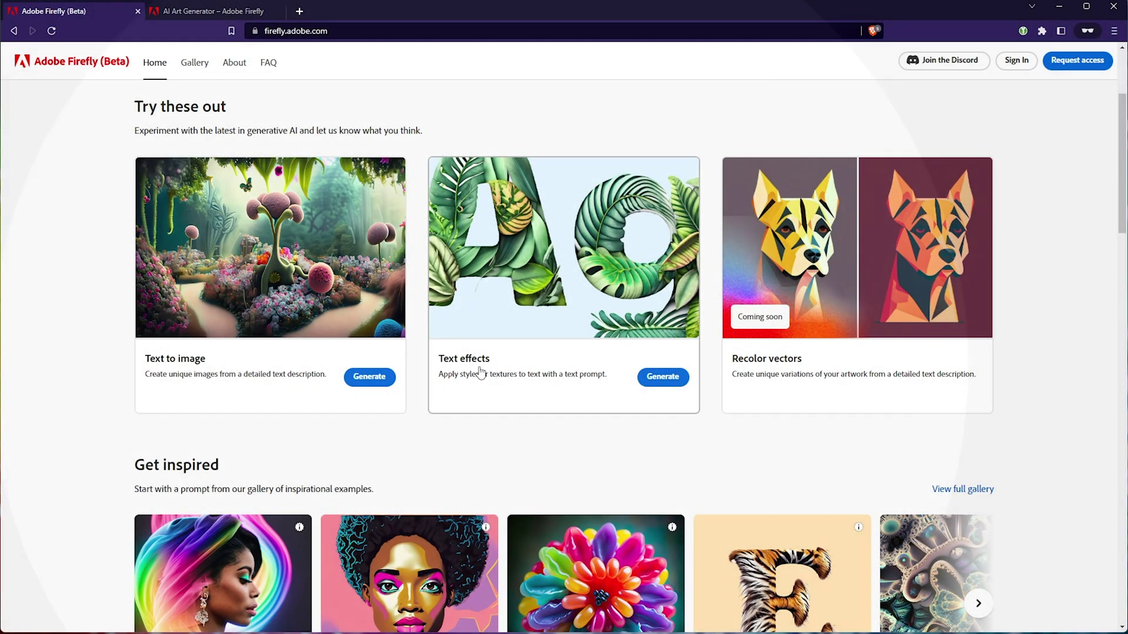
scroll(537, 429, up, 3)
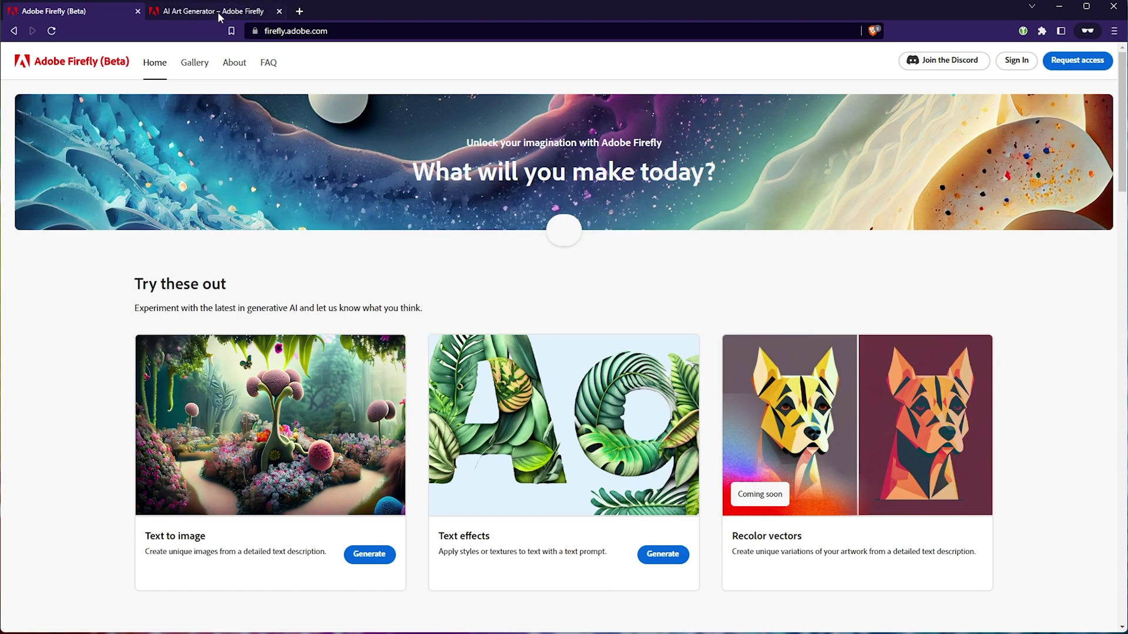
click(226, 13)
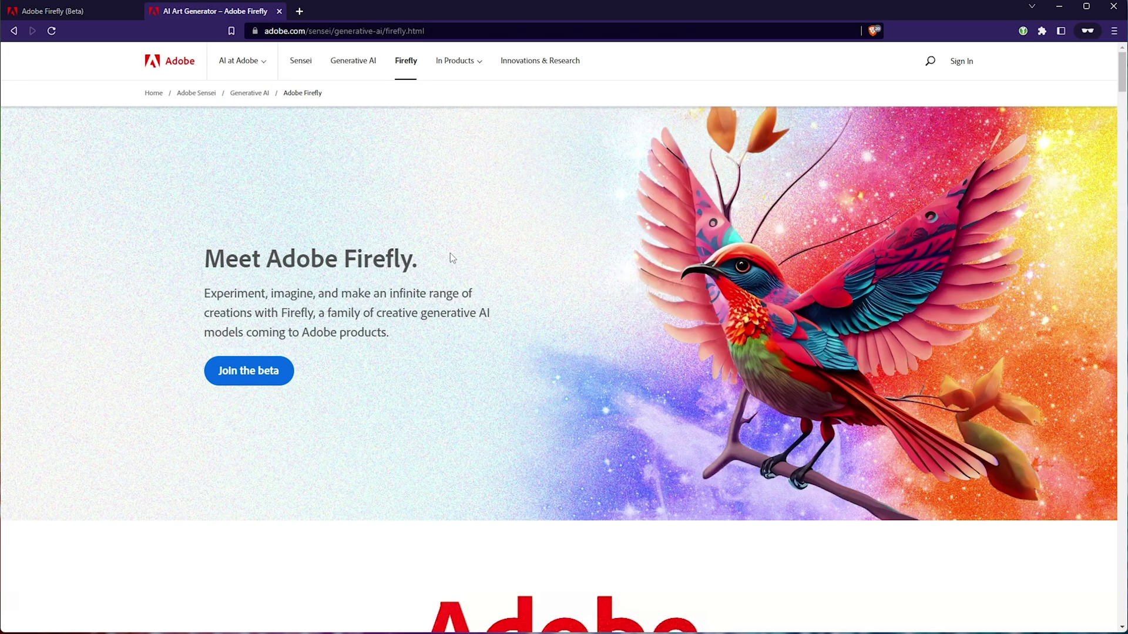
click(96, 15)
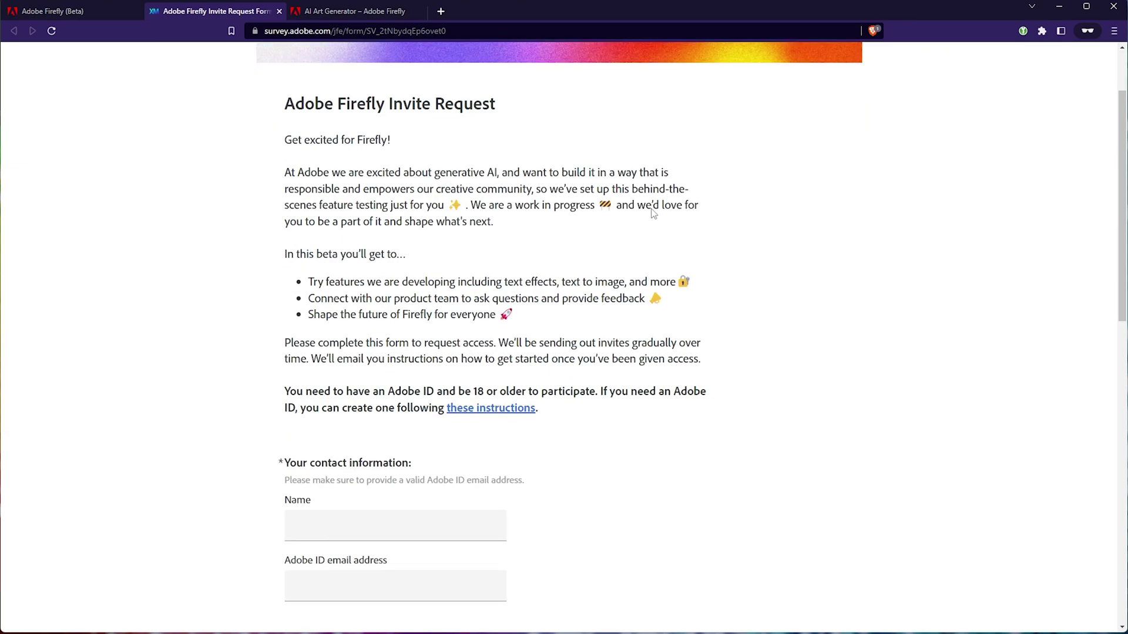
- Focus the invite form's contact name field, then its Adobe ID email field
click(441, 275)
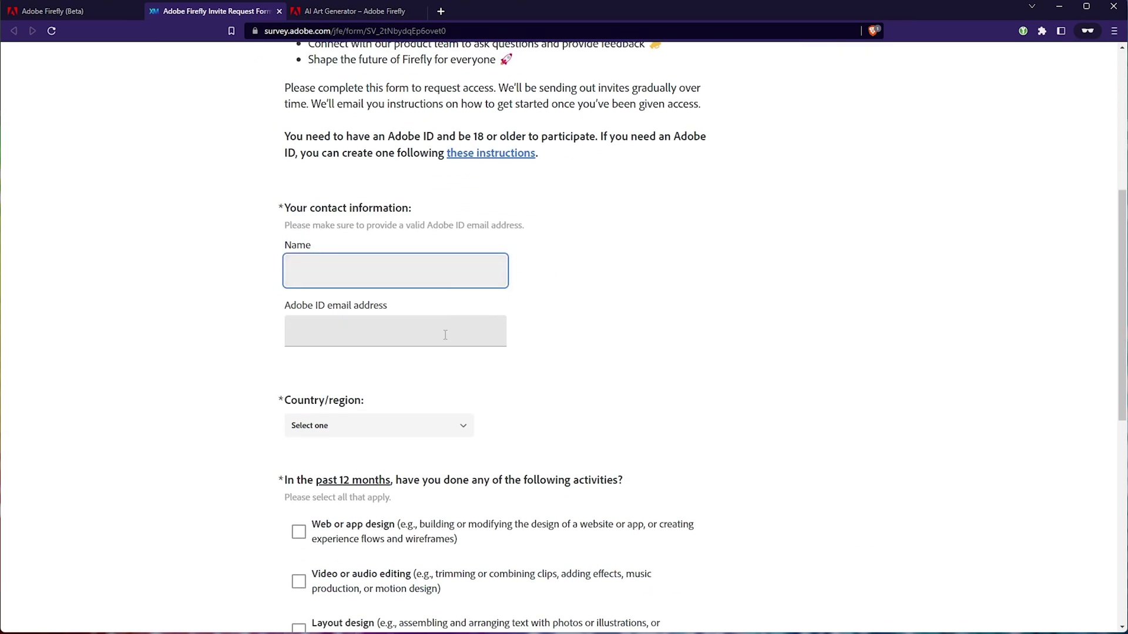
drag(390, 306, 276, 304)
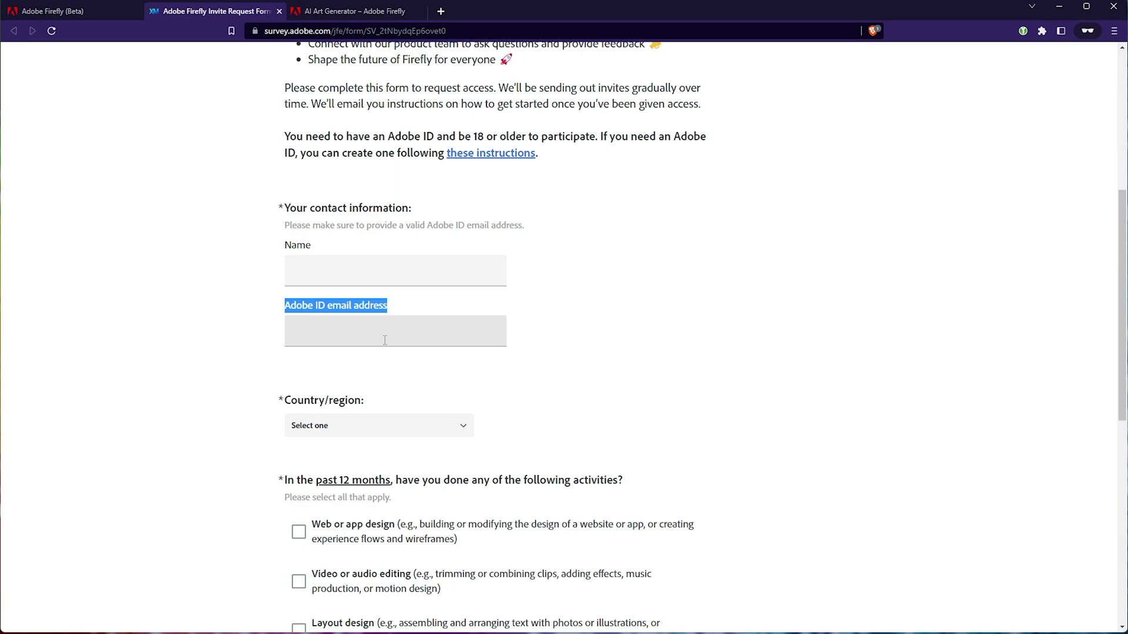
click(389, 310)
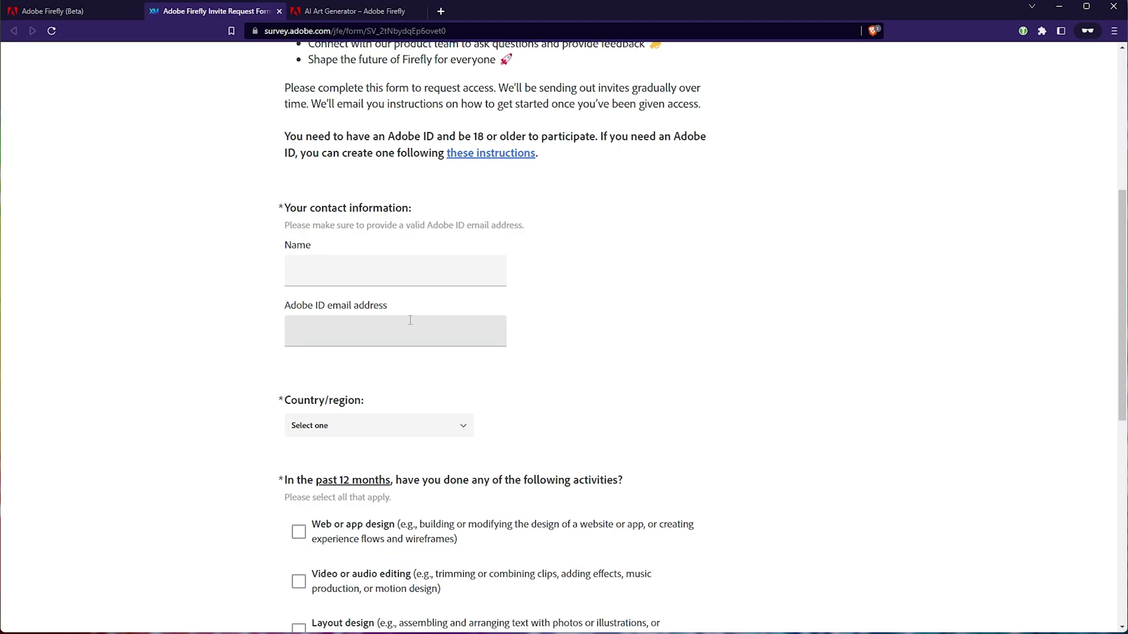
drag(390, 305, 264, 302)
click(344, 334)
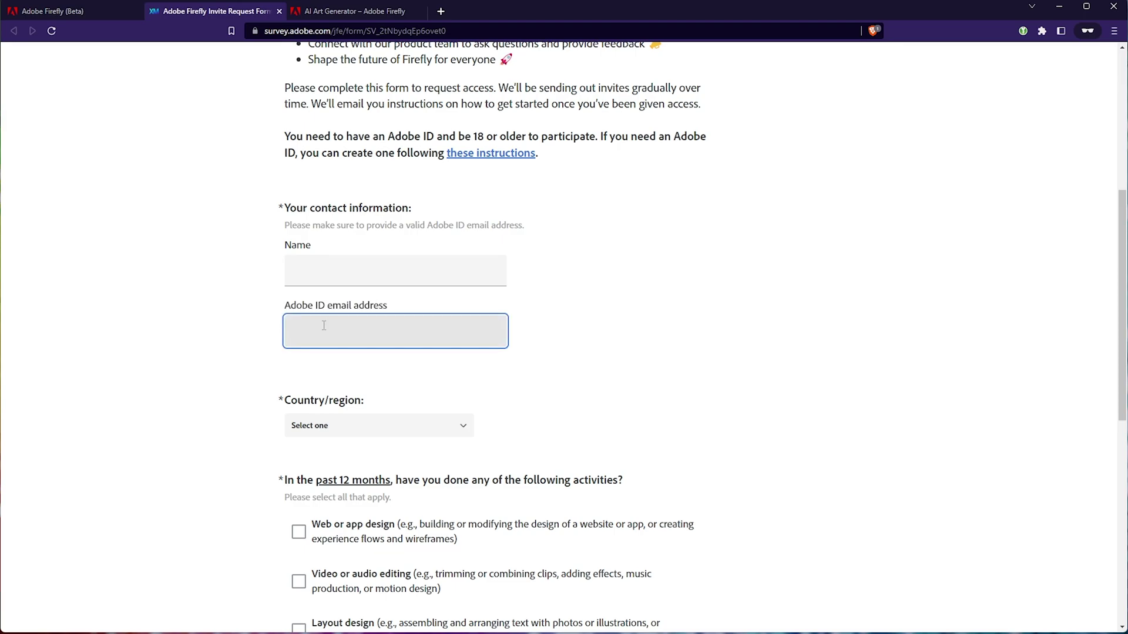
- Scroll over the rest of the invite form and close its tab
scroll(356, 336, down, 9)
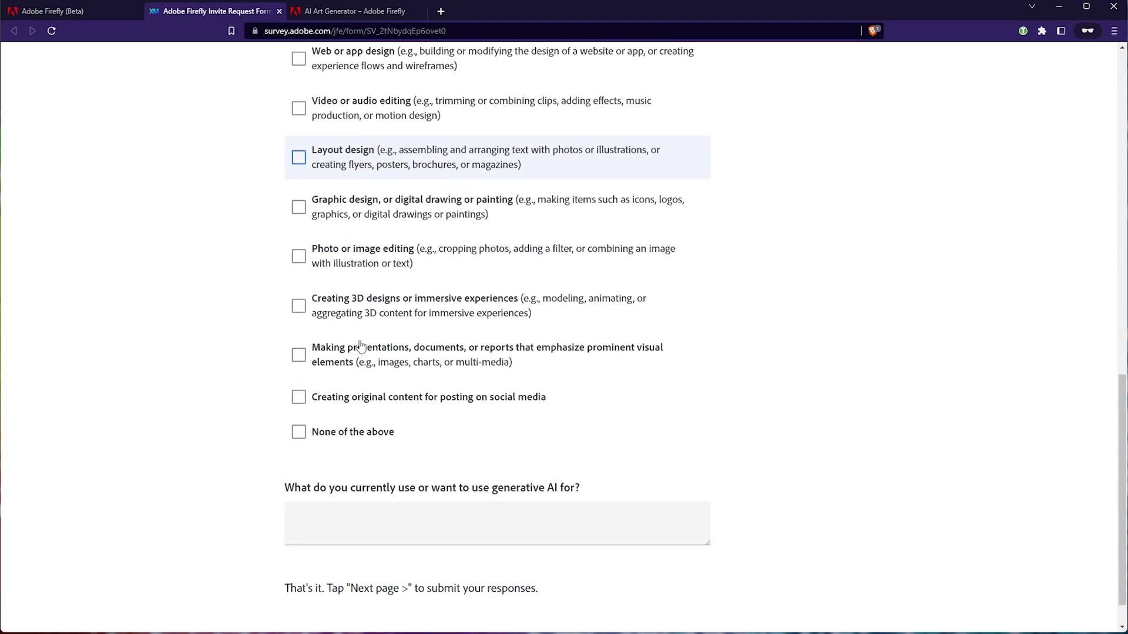
scroll(770, 528, up, 15)
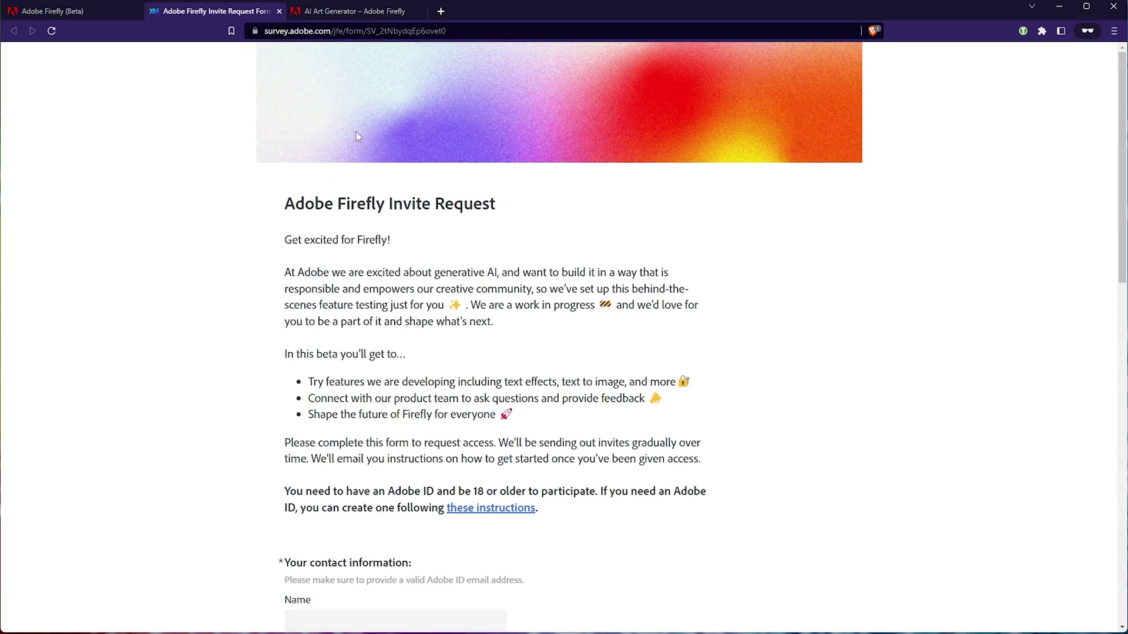
middle_click(238, 17)
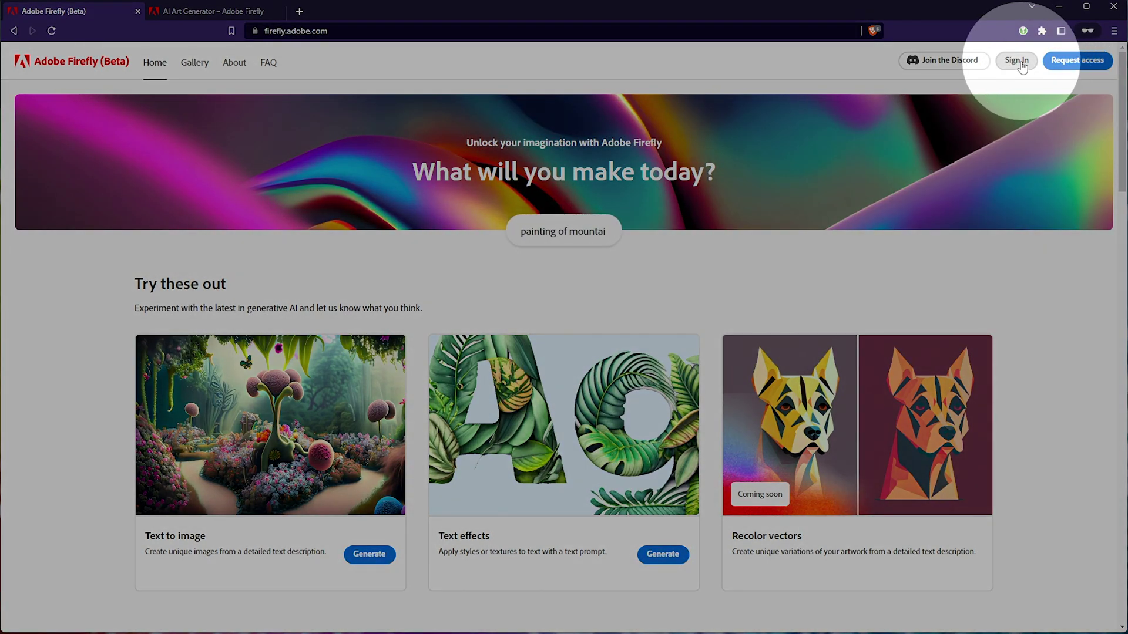
- Sign in to Adobe Firefly with your Adobe account from the home page
click(1016, 61)
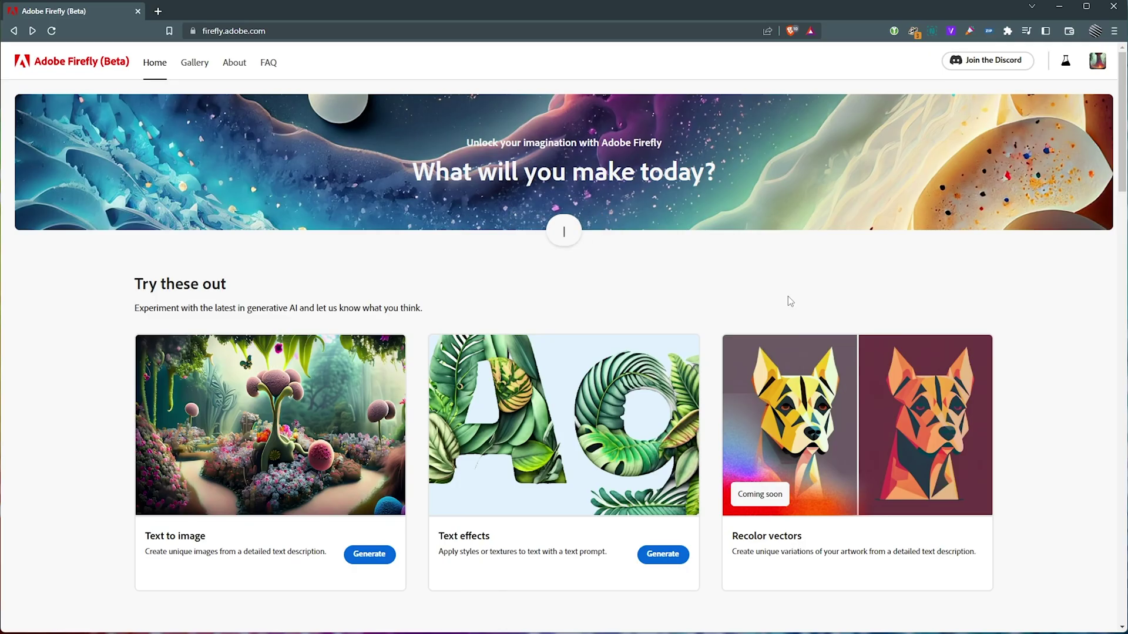
scroll(787, 296, down, 3)
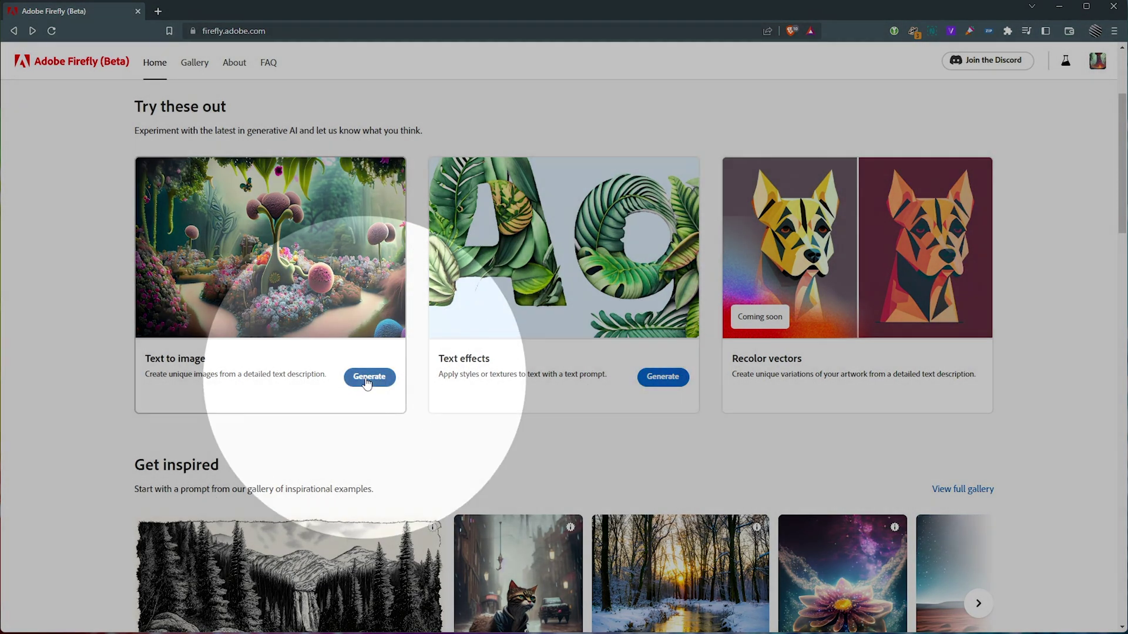
- Generate Text to image results for 'a sketch of a woman holding a notepad and a pencil'
click(367, 380)
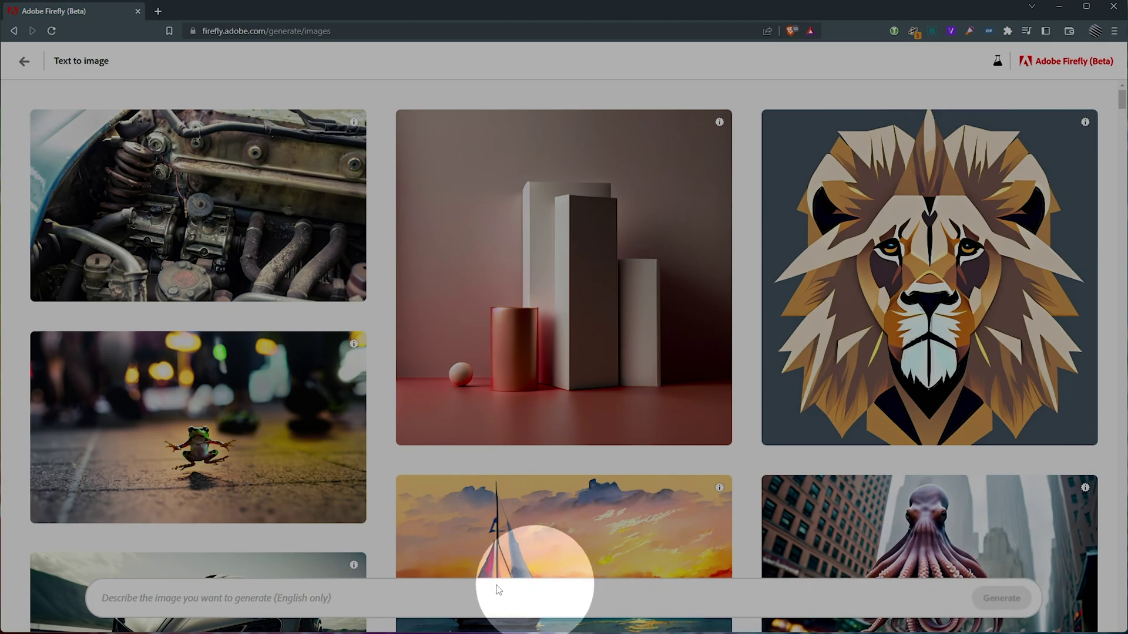
click(290, 597)
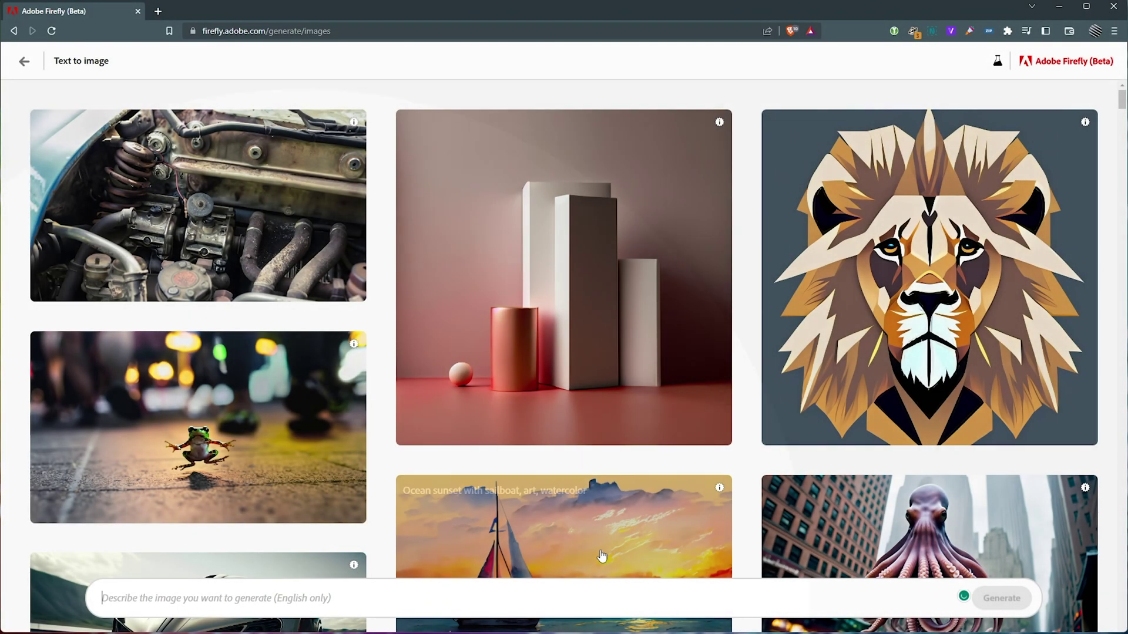
text(a sketch o)
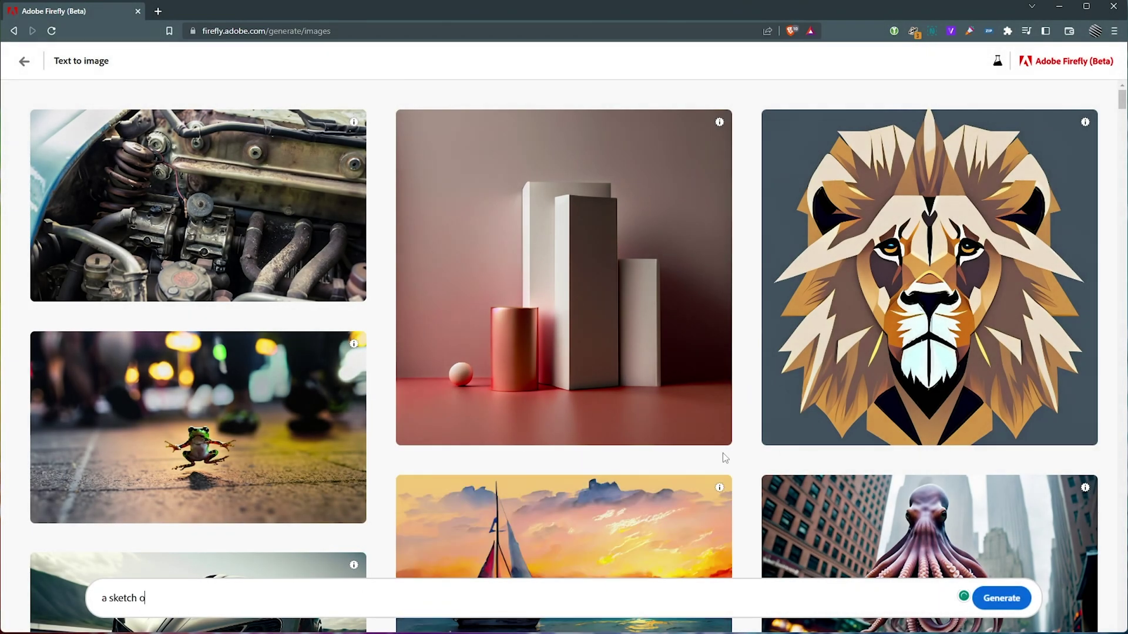
text(f a woman holding a note)
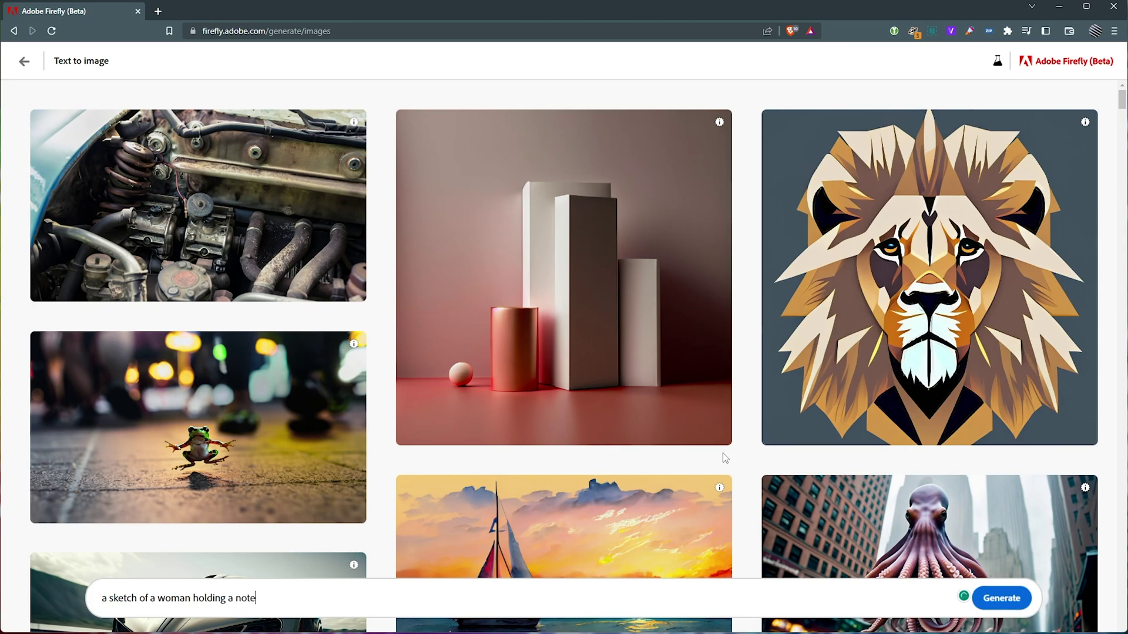
text(pad and a pencil)
click(996, 597)
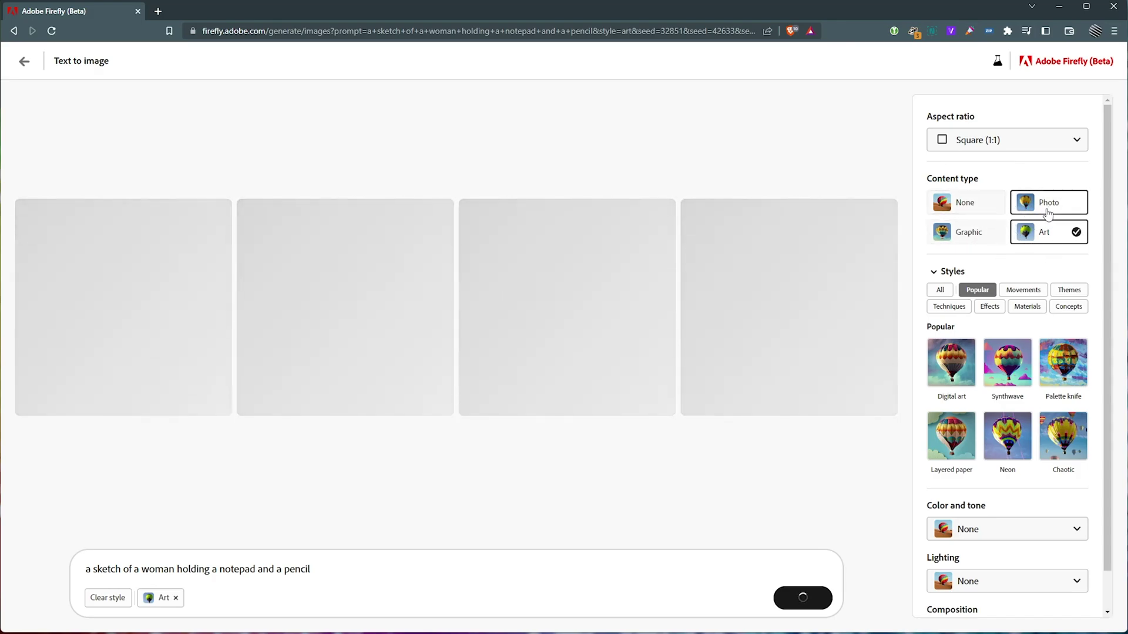
scroll(983, 390, down, 1)
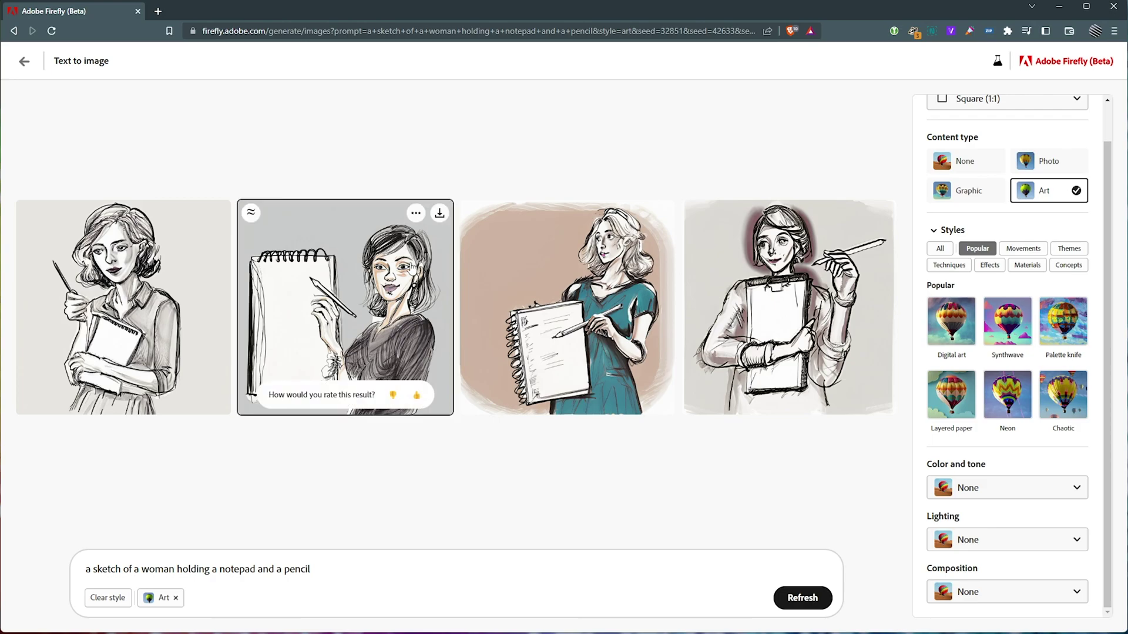
- Return home, open Text effects, and preview the gingerbread sample before returning to the gallery
click(24, 62)
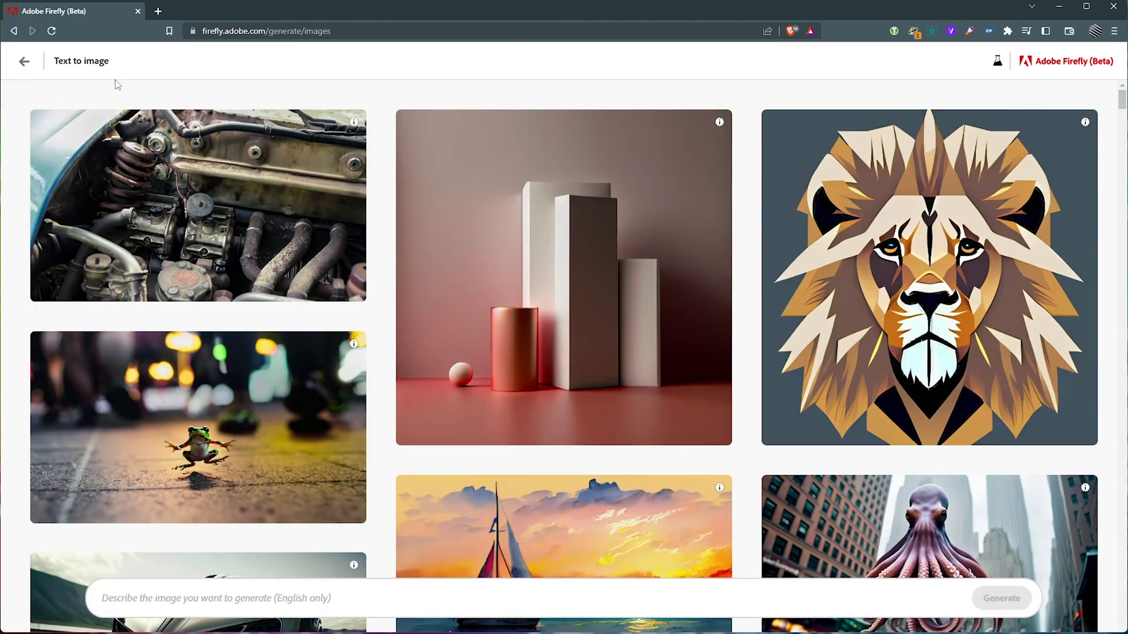
scroll(326, 222, down, 2)
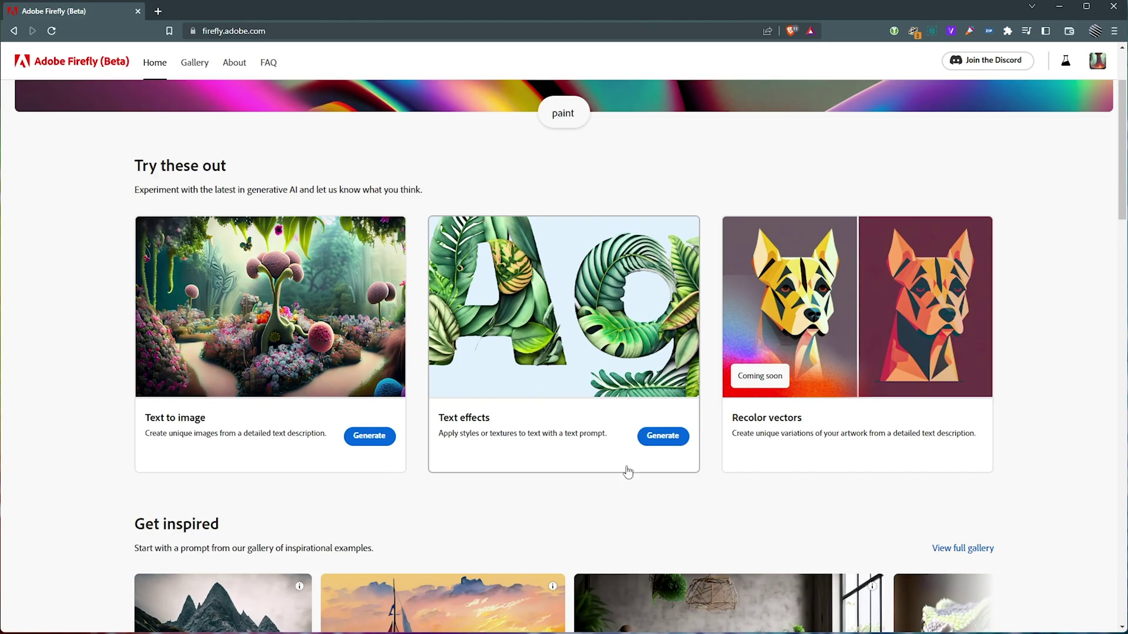
click(660, 439)
scroll(657, 448, down, 15)
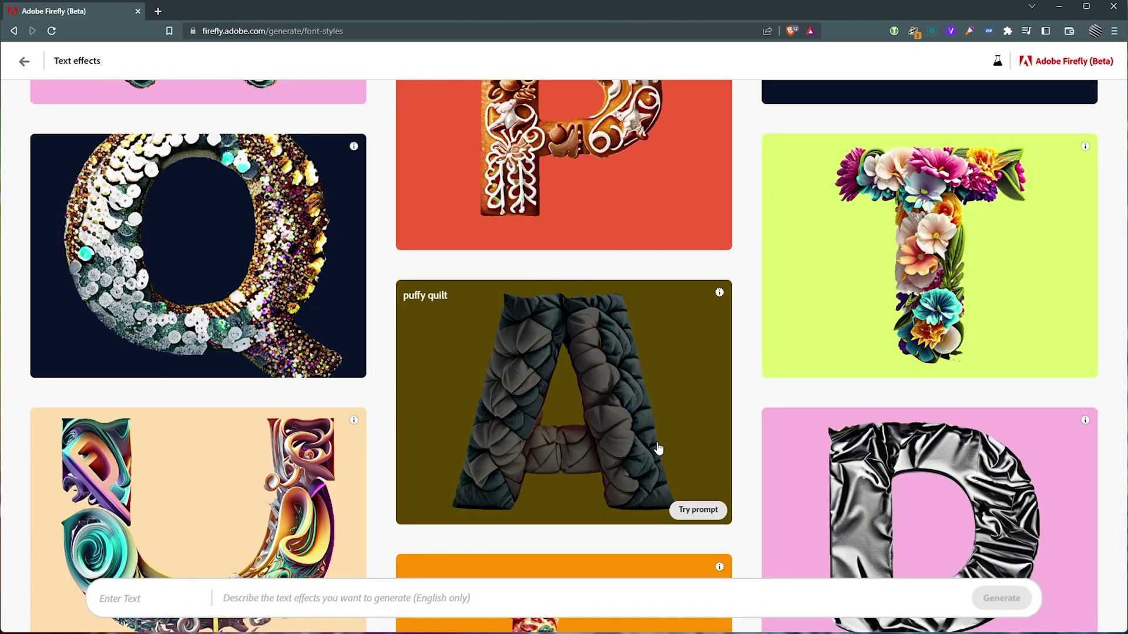
scroll(750, 501, down, 20)
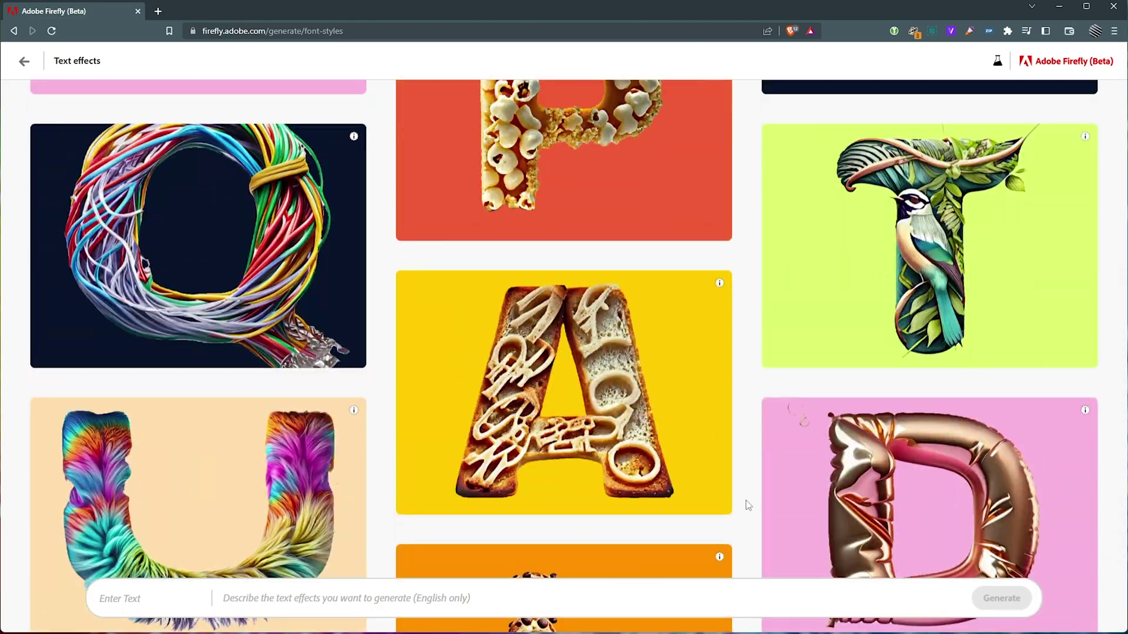
scroll(725, 405, up, 5)
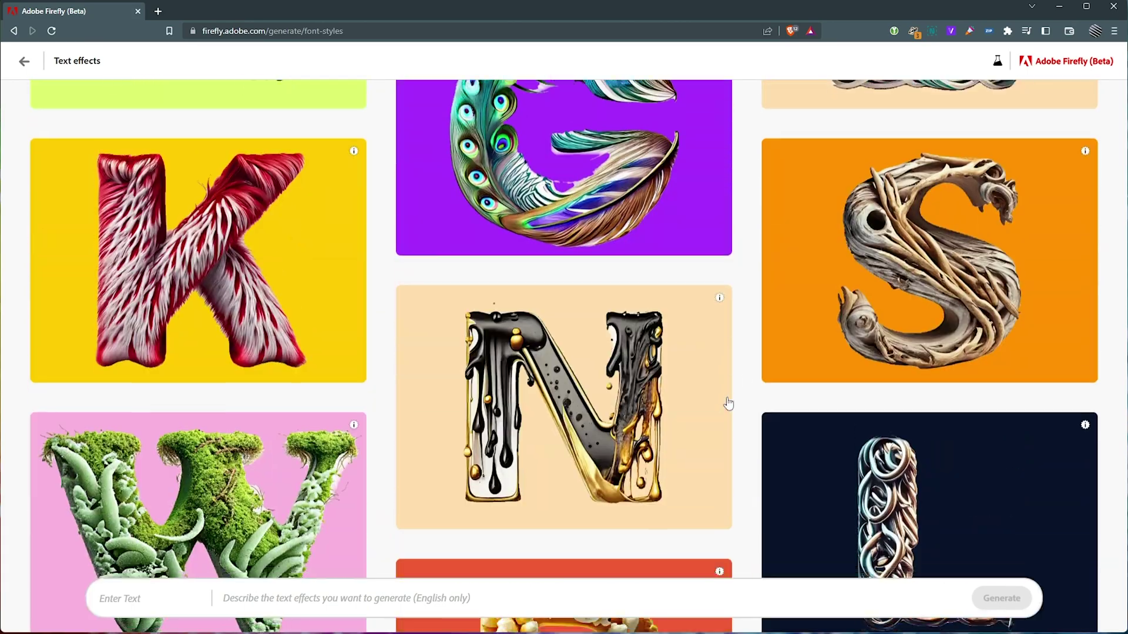
scroll(725, 405, down, 3)
click(478, 411)
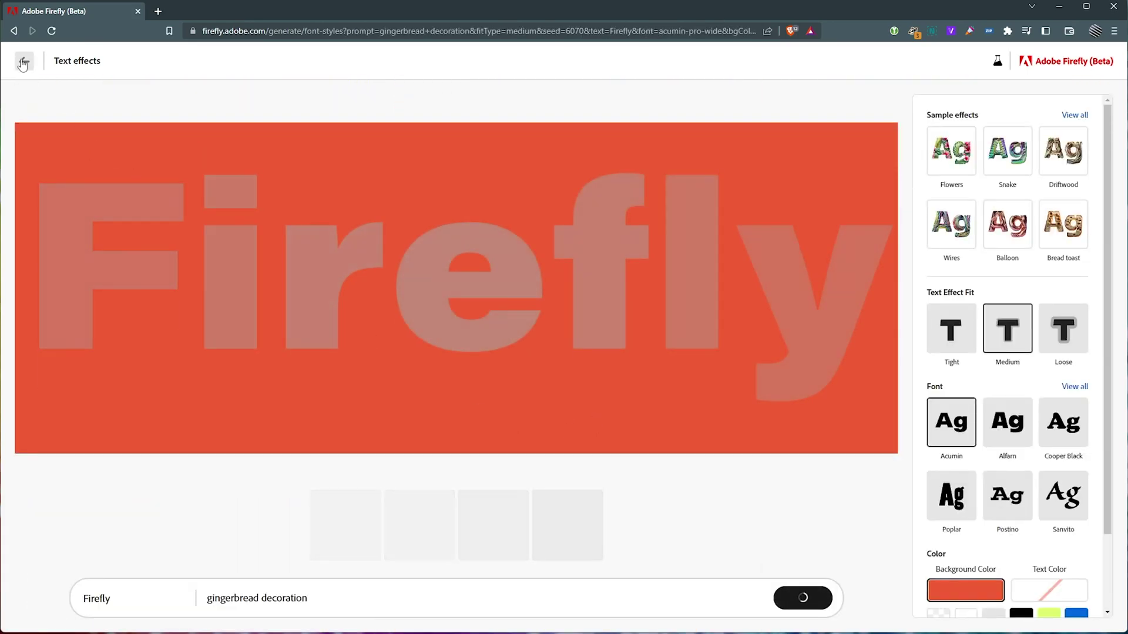
click(23, 61)
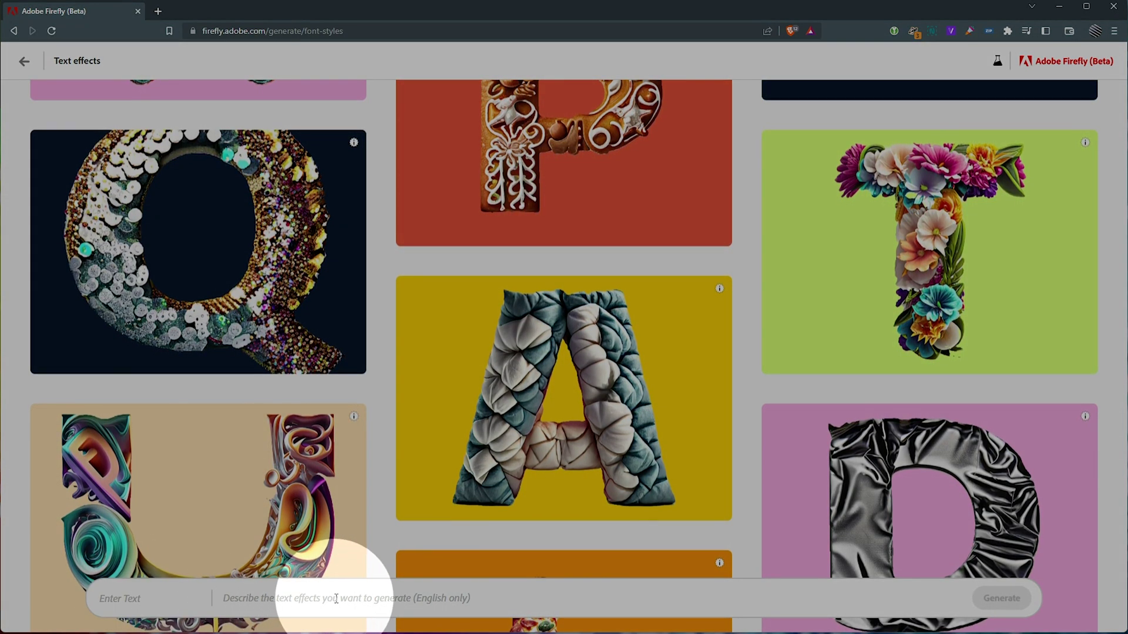
- Enter 'TroubleChute' with prompt 'Neon, future, cyberpunk, technology, cyborg, realistic lighting' and generate it
click(192, 603)
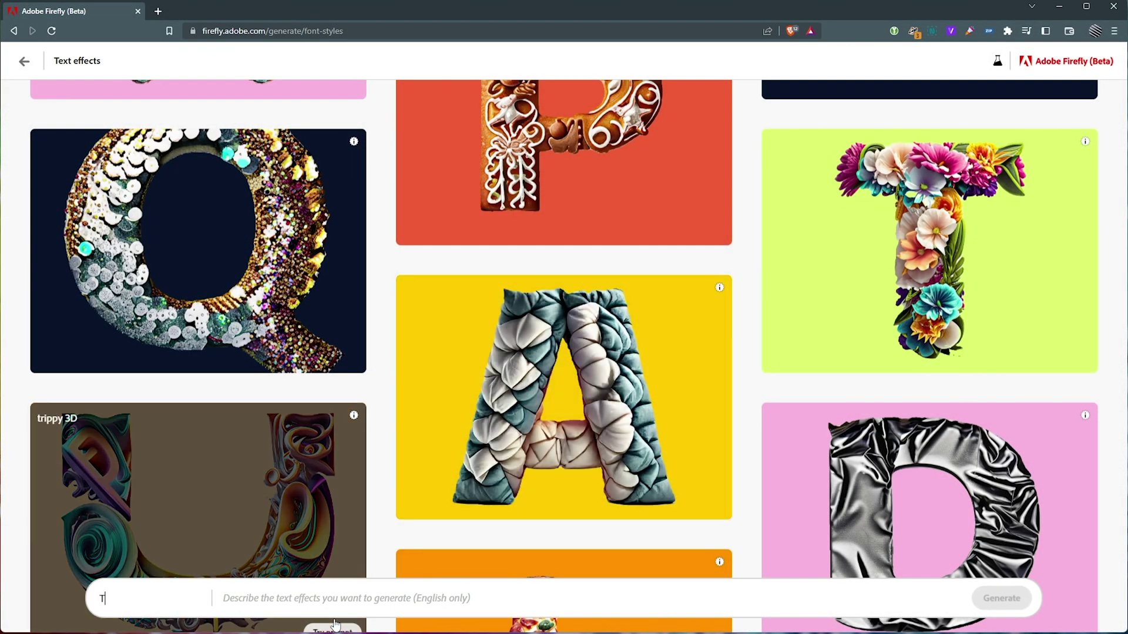
text(Trpiub;e)
key(ctrl+a)
text(Troulb)
text(Neo)
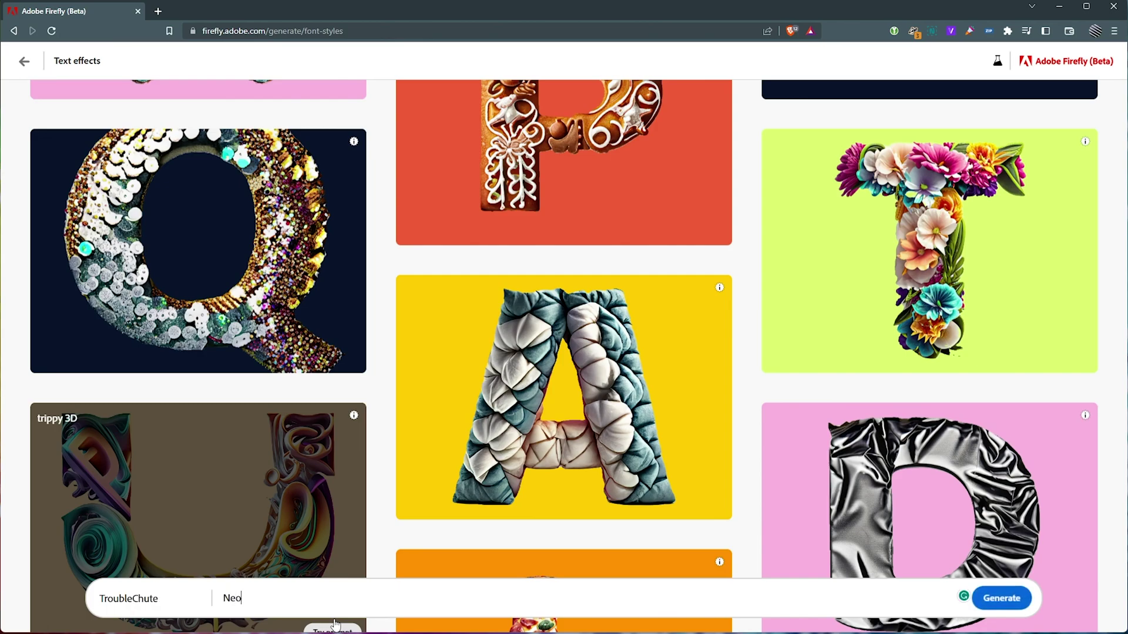
text(n, future, cyberpunk, technology, cyborg, r)
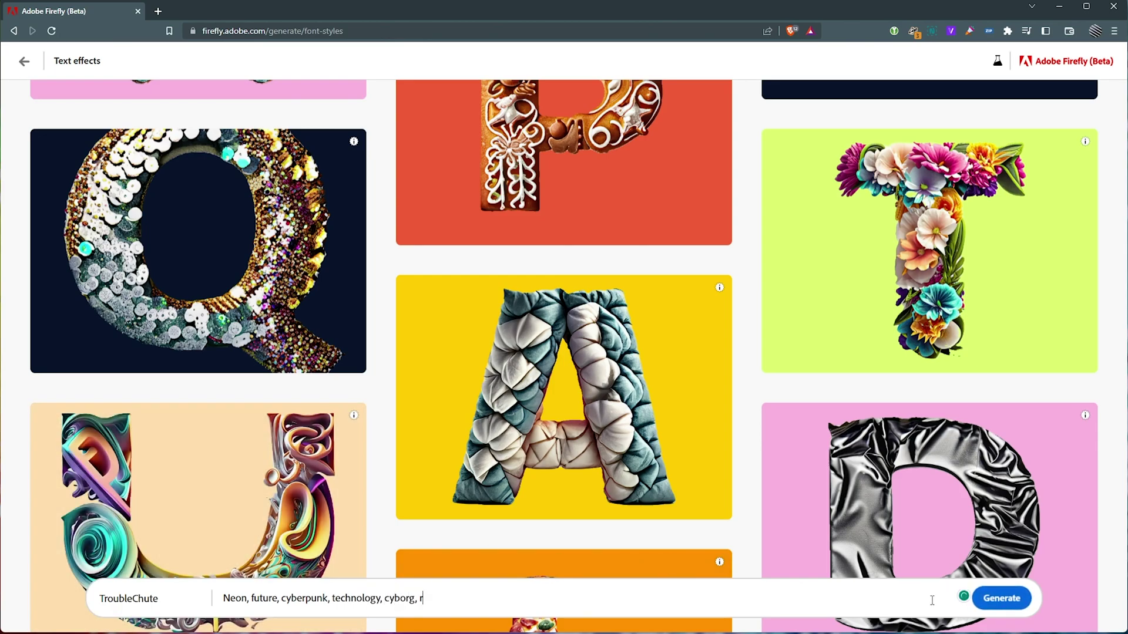
text(ighting)
click(1001, 598)
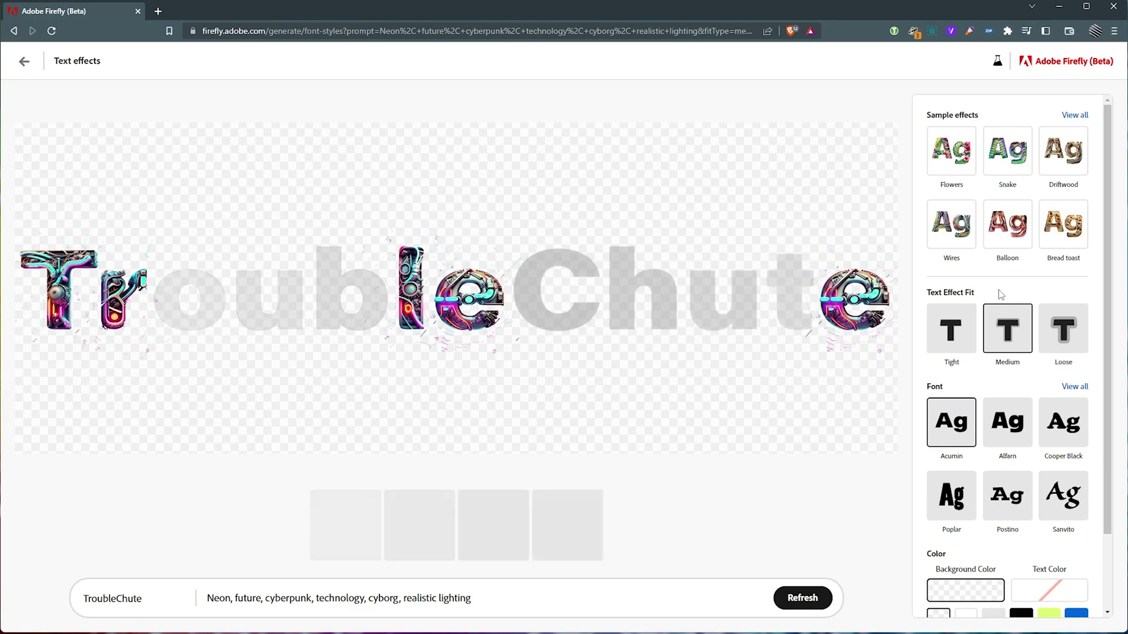
- Glance at the full font list, then pick the second cyberpunk variation of TroubleChute
scroll(1015, 288, down, 2)
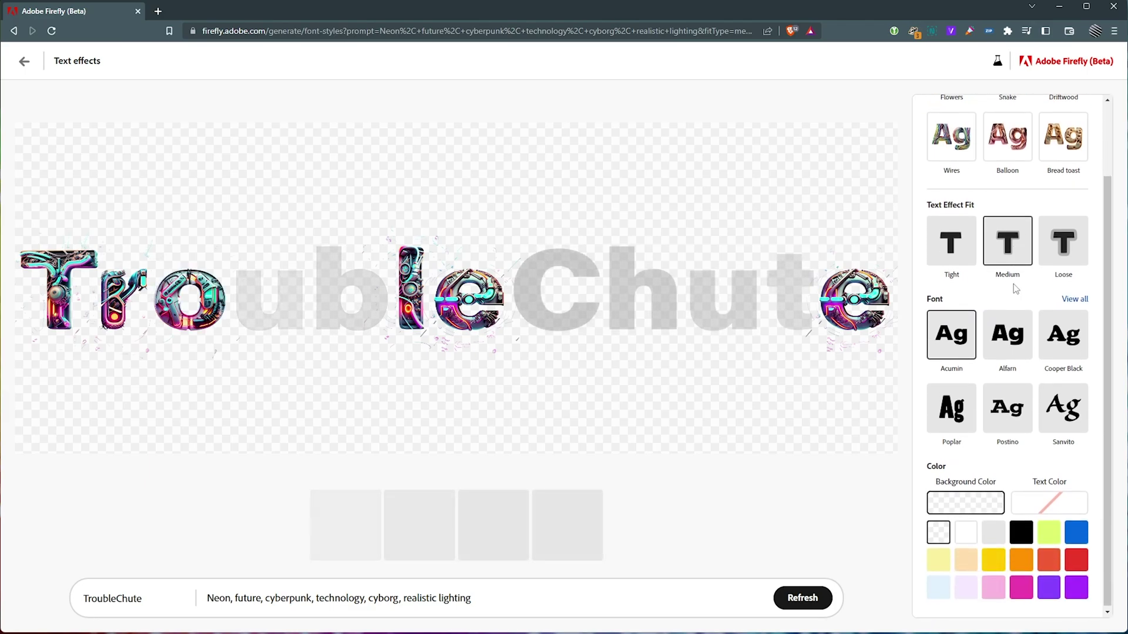
scroll(1015, 292, up, 2)
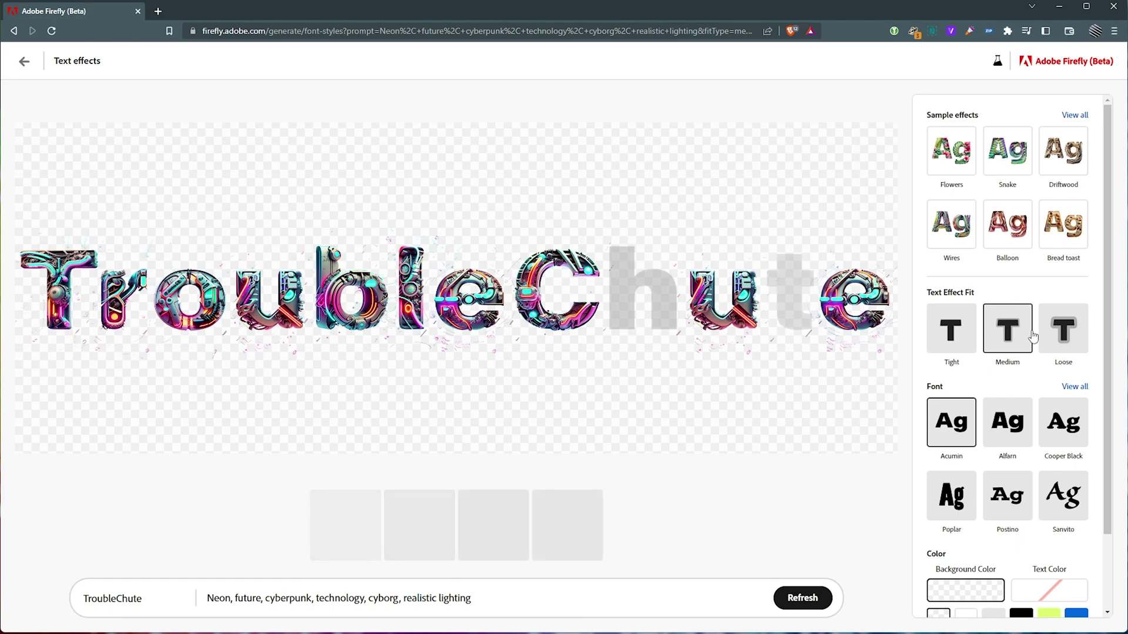
click(1068, 388)
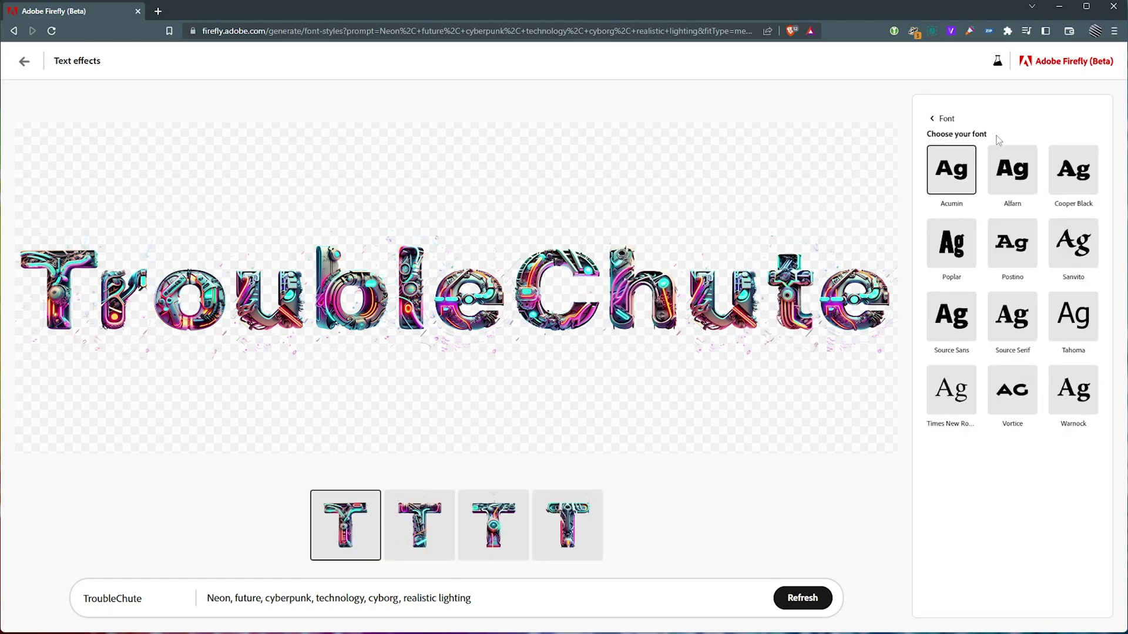
click(940, 117)
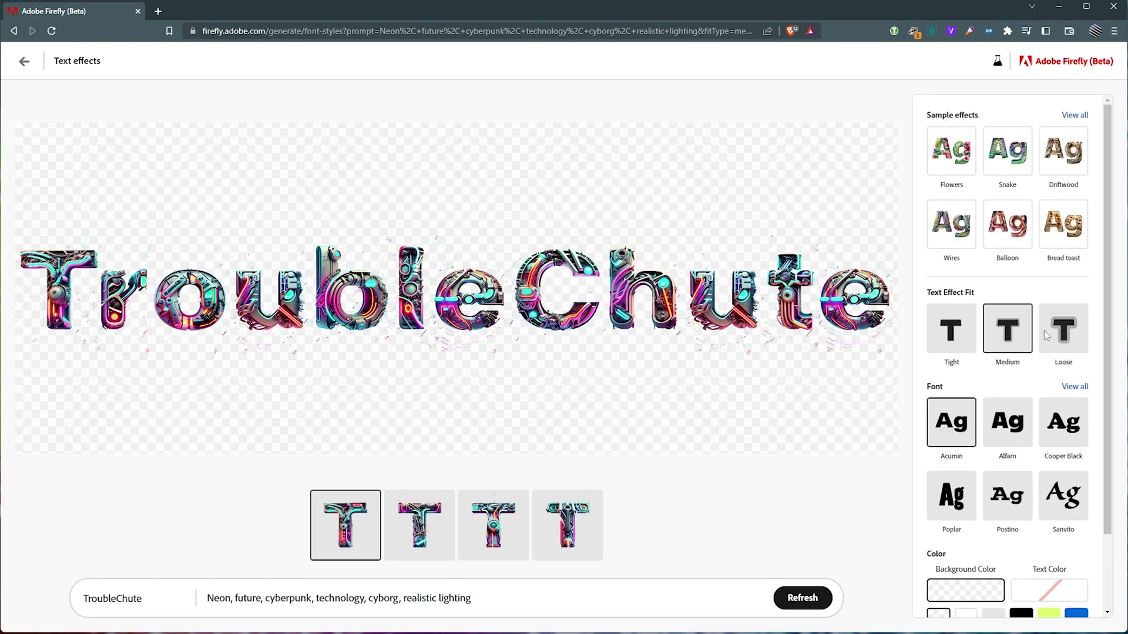
scroll(1066, 353, down, 2)
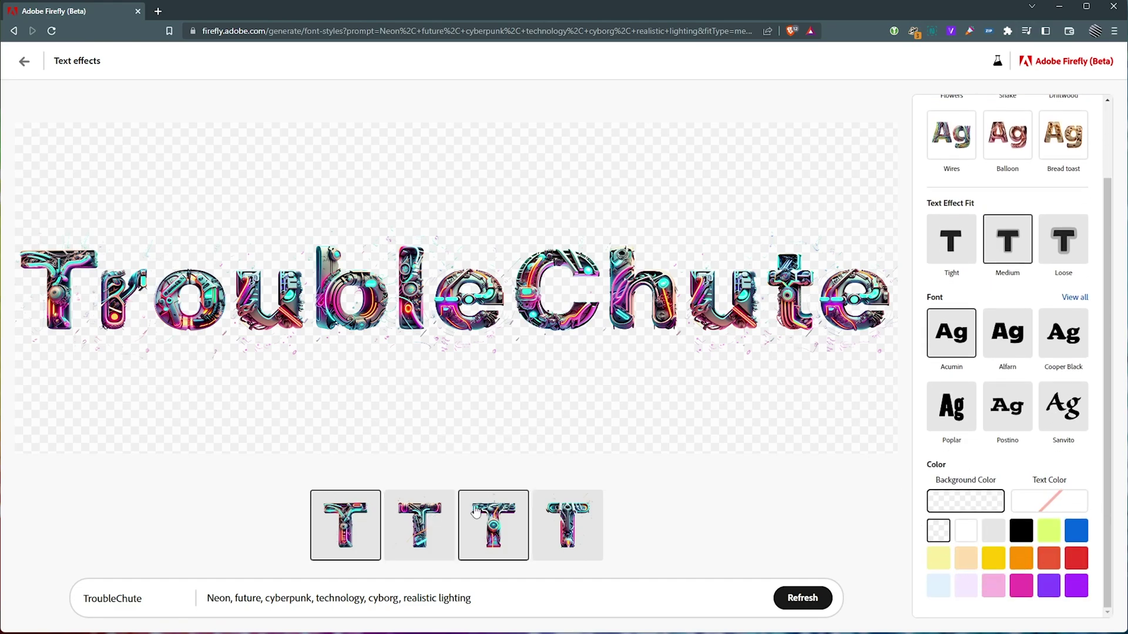
click(364, 555)
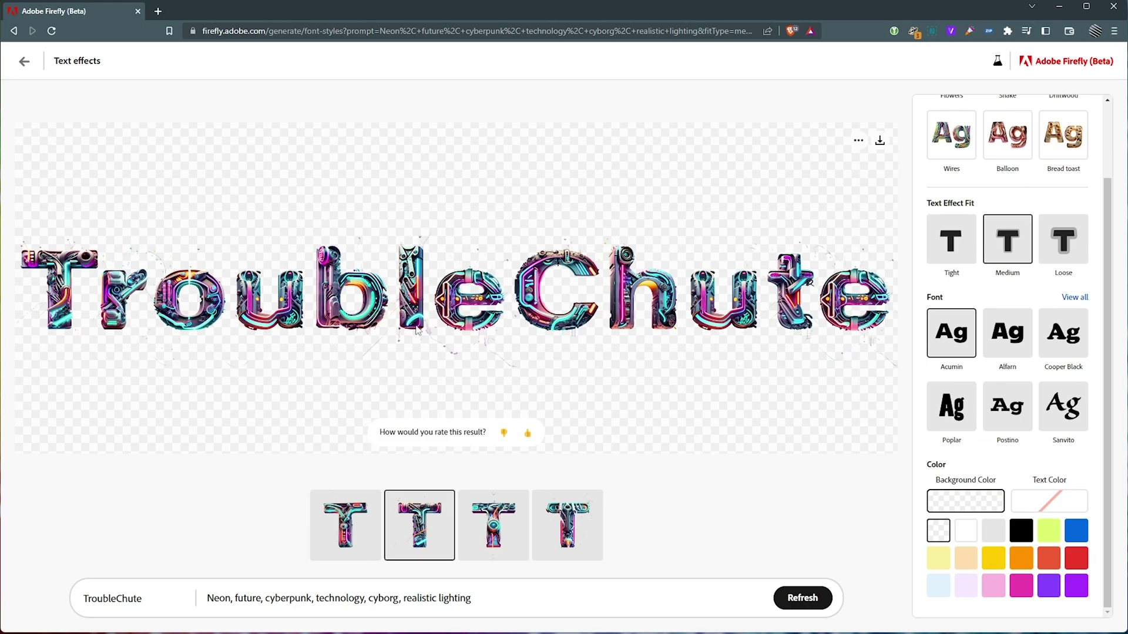
- Download the TroubleChute lettering, reading and accepting the Content Credentials notice
click(878, 141)
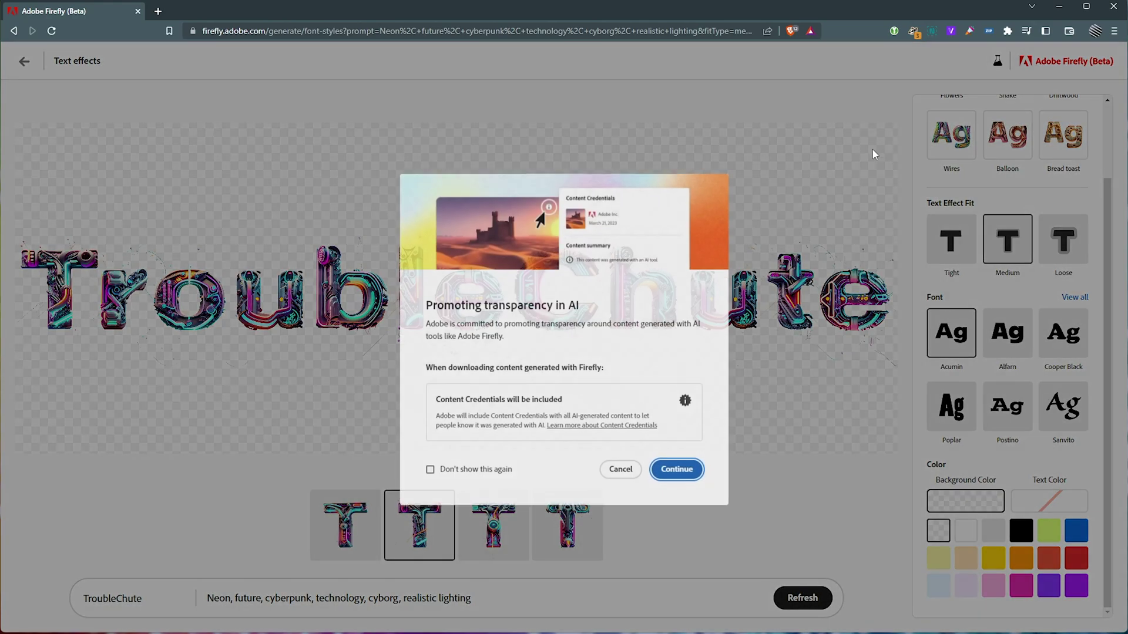
triple_click(575, 403)
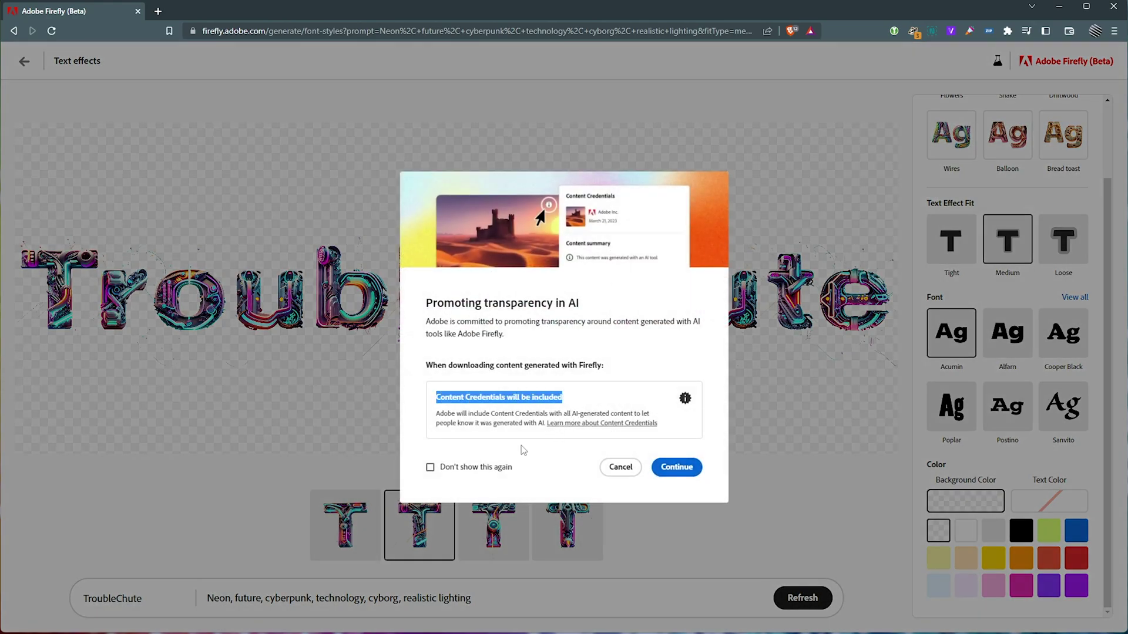
click(451, 414)
drag(504, 414, 618, 414)
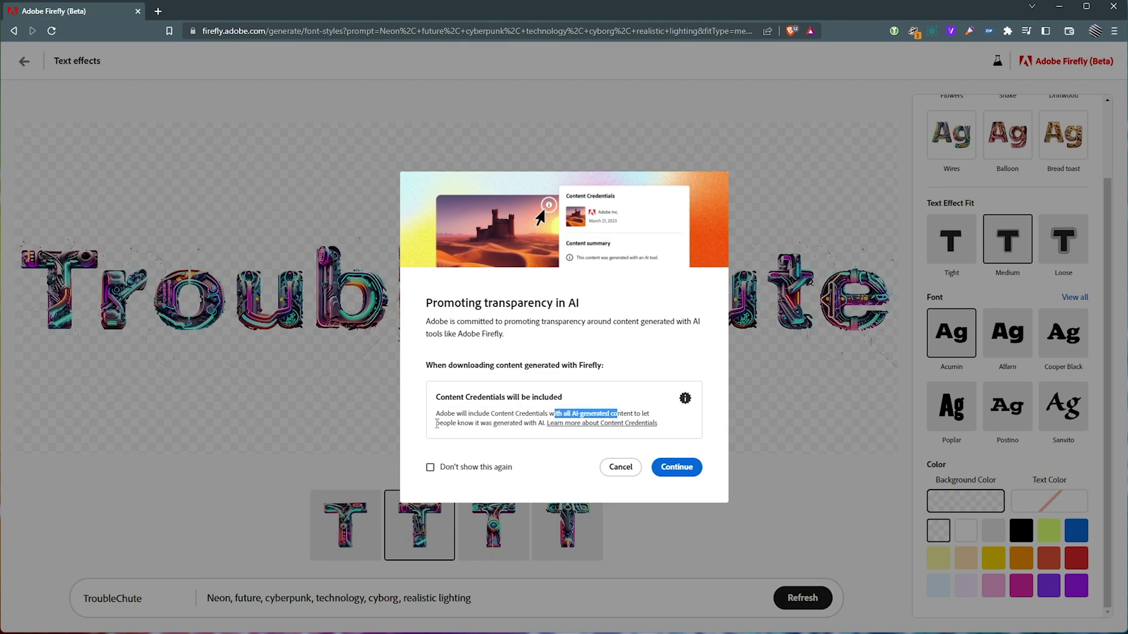
drag(438, 424, 517, 424)
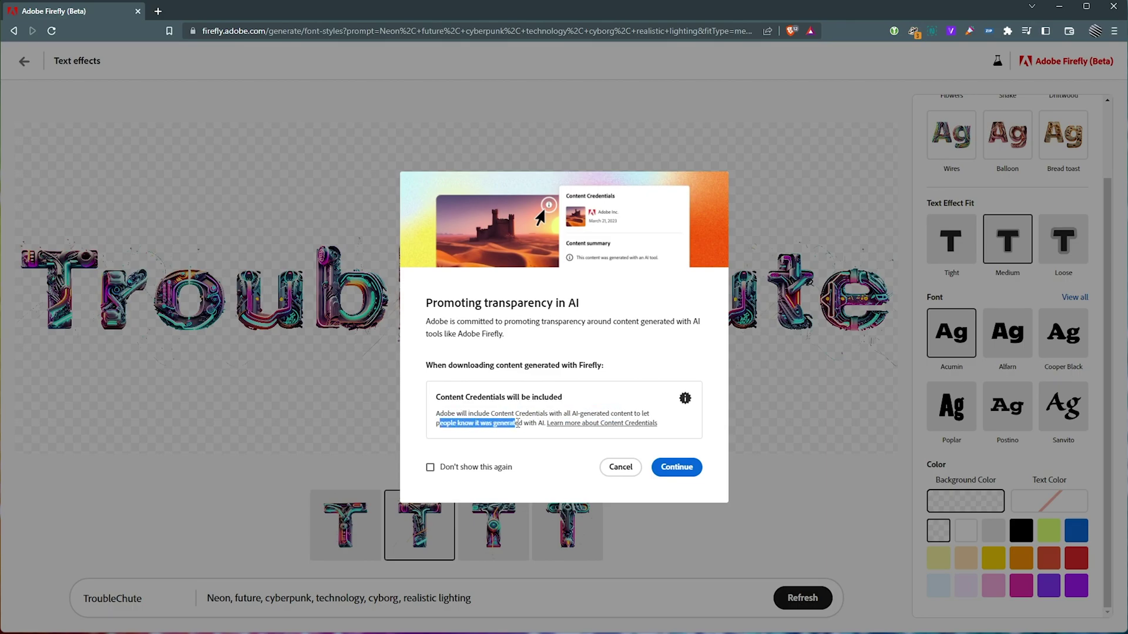
click(694, 472)
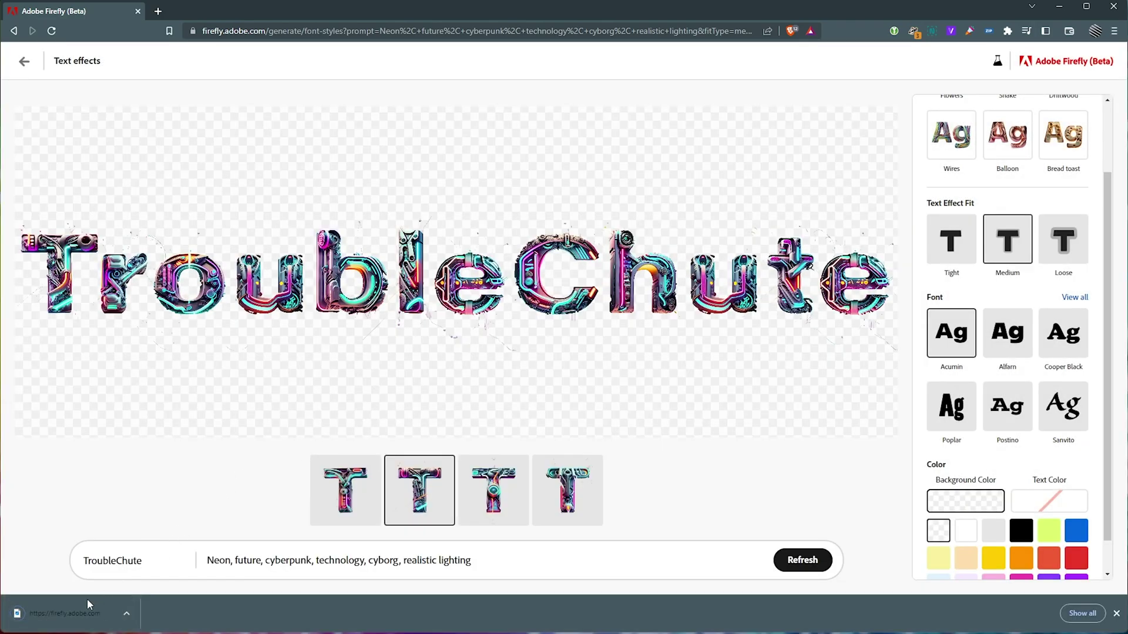
- Open the downloaded PNG in a browser tab, inspect it at full size, then close it
drag(88, 611, 252, 7)
click(355, 318)
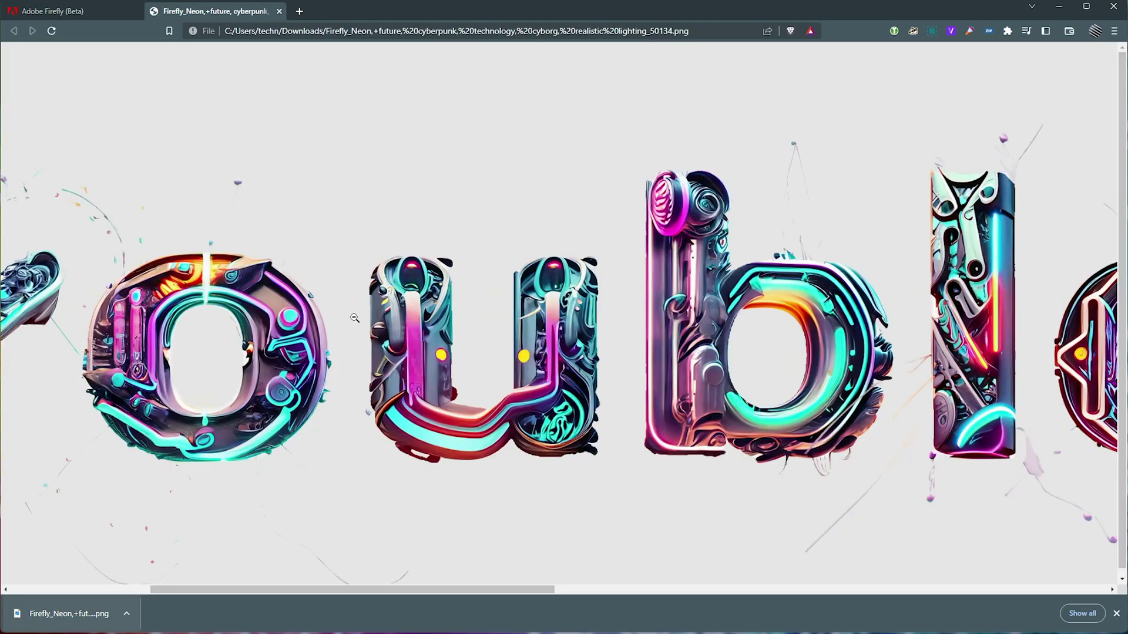
scroll(435, 341, left, 5)
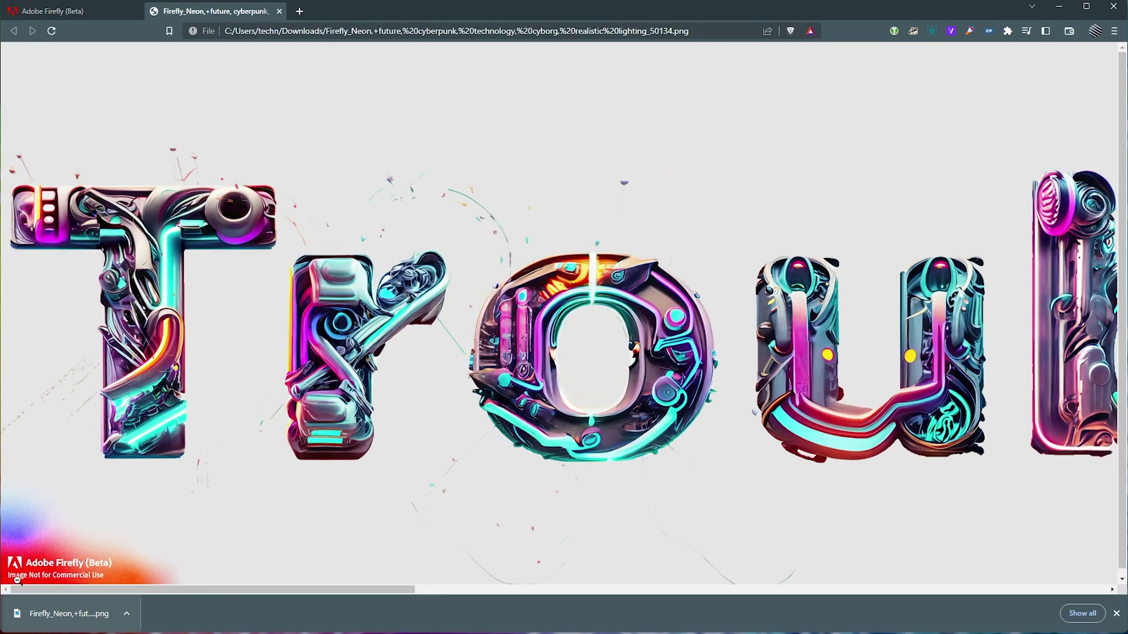
scroll(376, 487, right, 10)
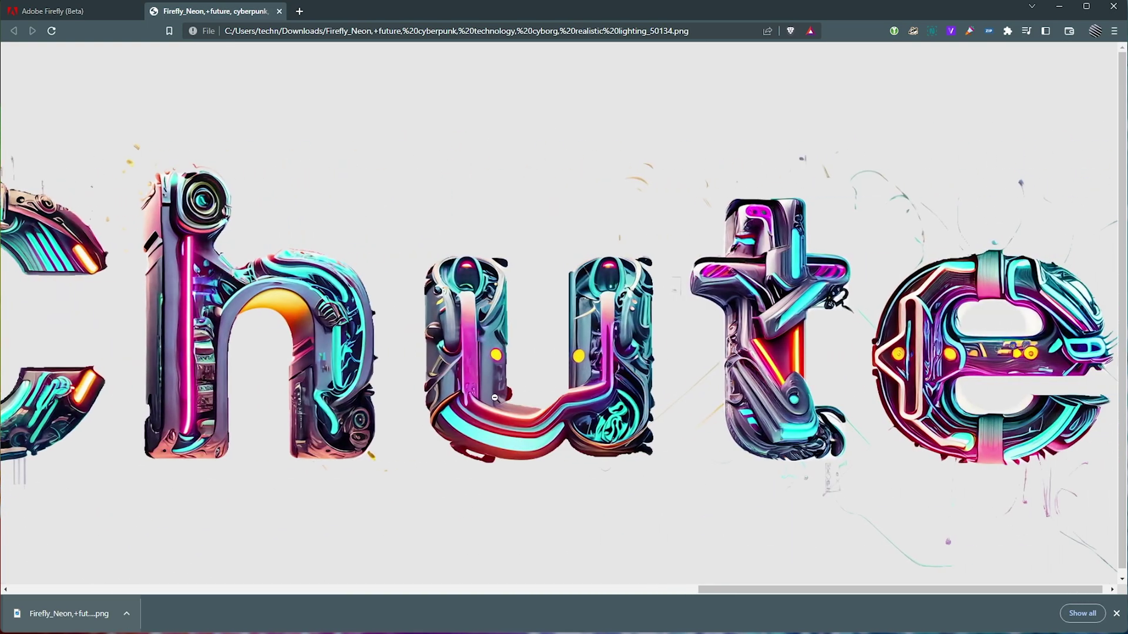
key(ctrl+w)
- Replace the lettering with 'TCNO' and generate it with the prompt 'Fiery hellscape'
double_click(122, 563)
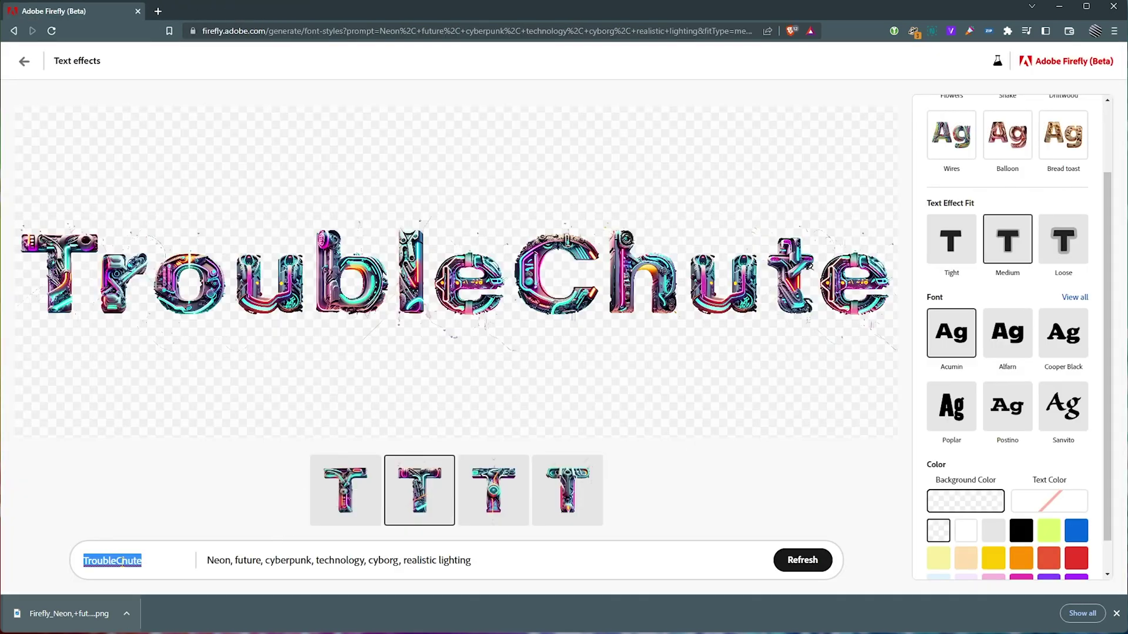
text(TCNO)
key(Tab)
text(Fiery hell)
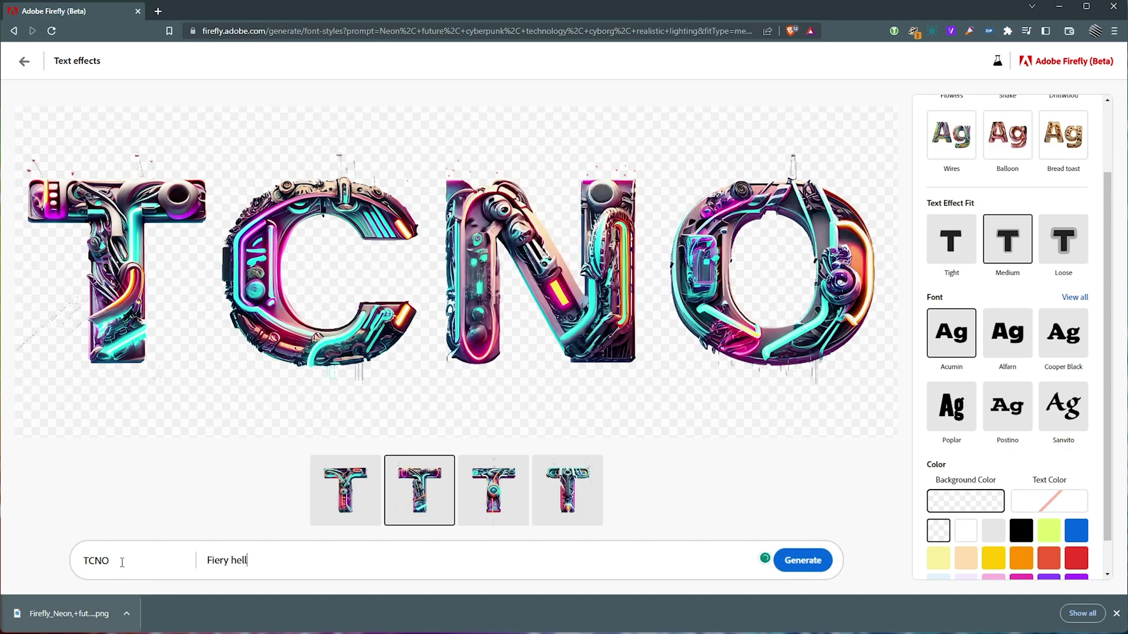
text(scape)
key(Return)
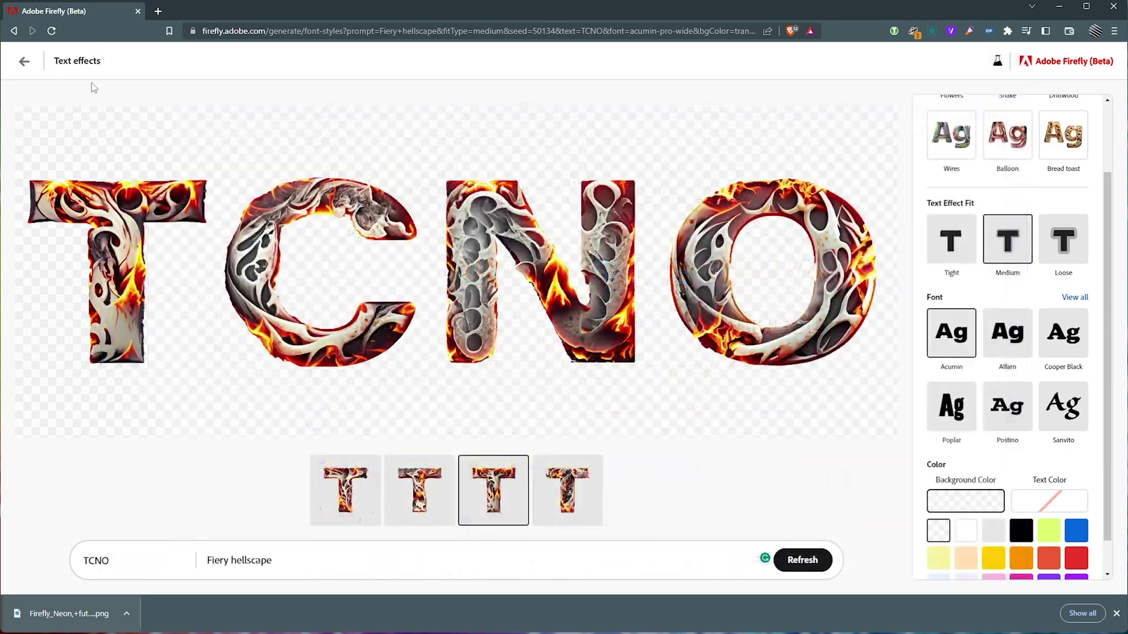
- Leave the TCNO text effect for the Firefly (Beta) home page and scroll through it
key(F5)
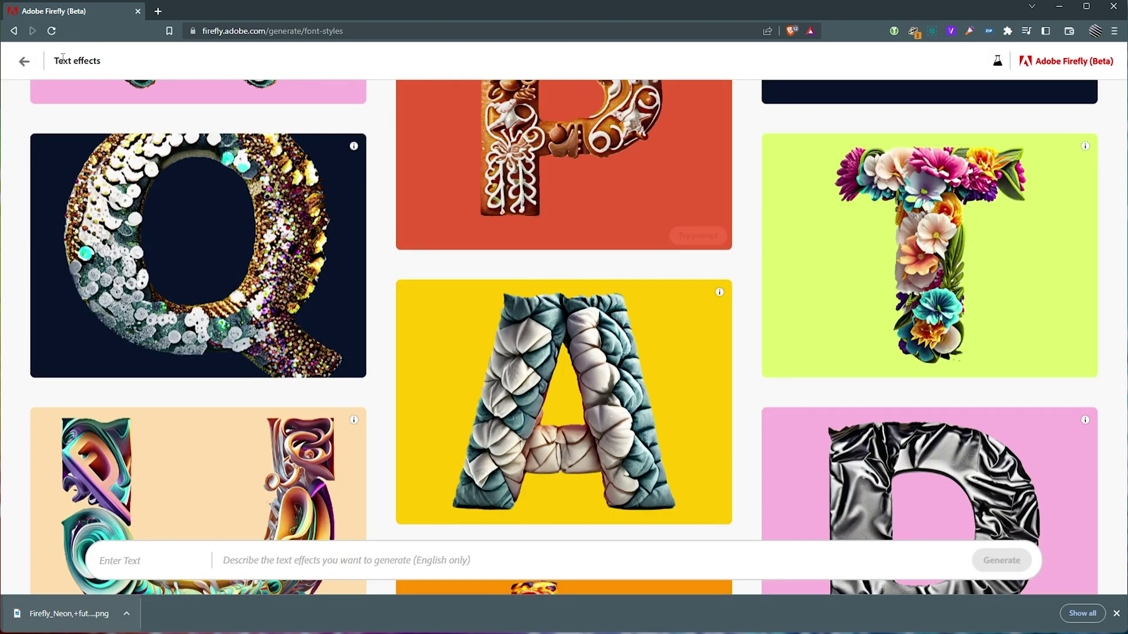
key(alt+Left)
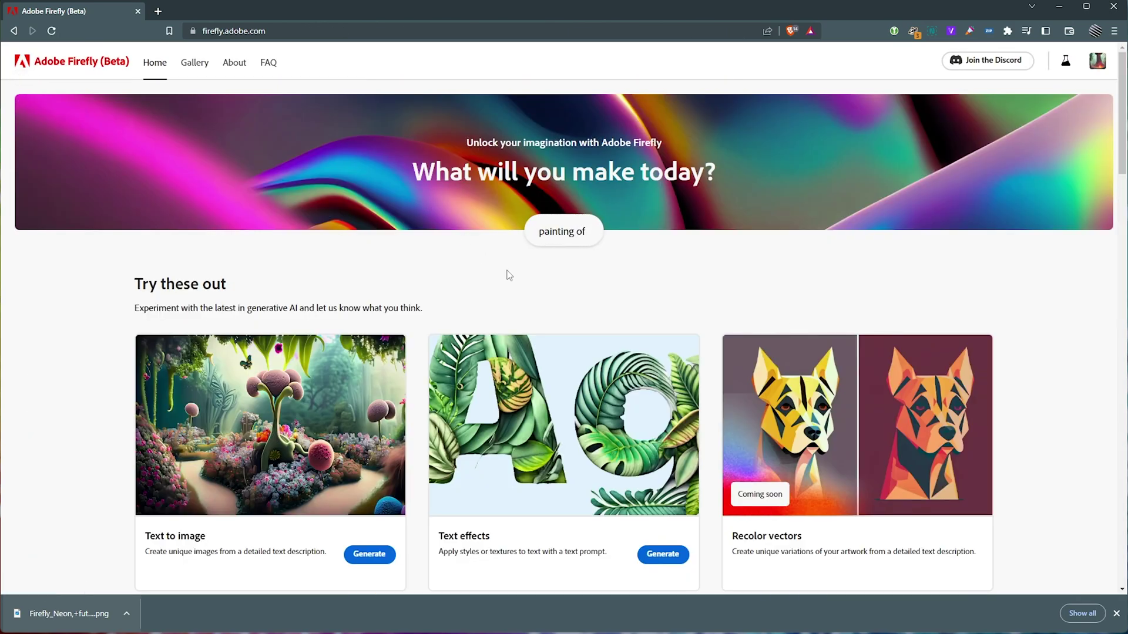
scroll(514, 270, down, 4)
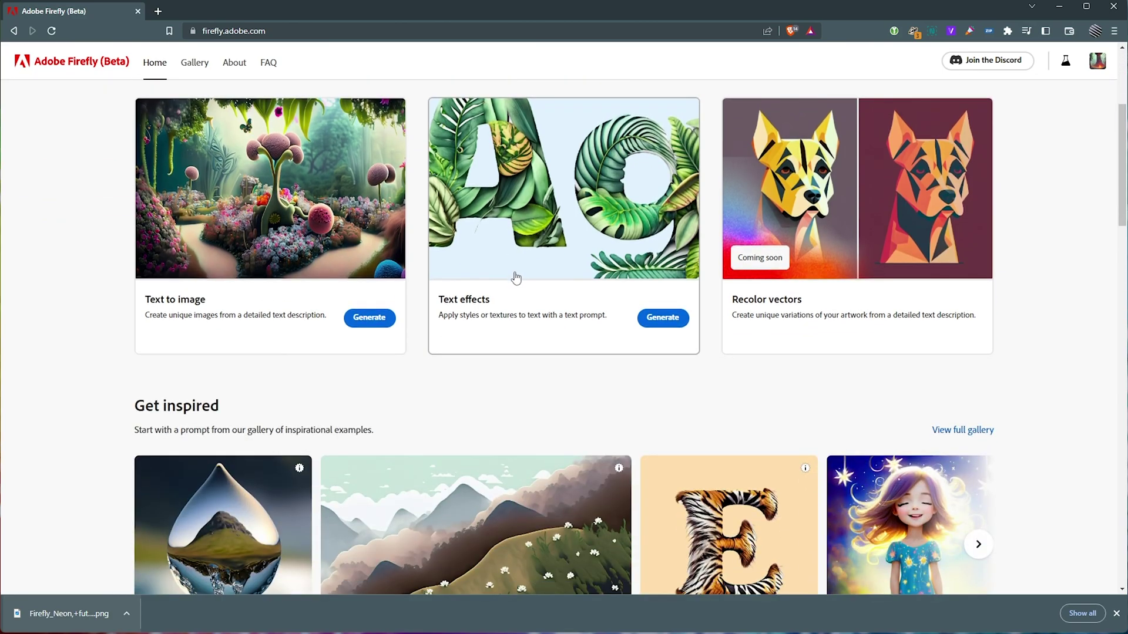
scroll(657, 383, up, 2)
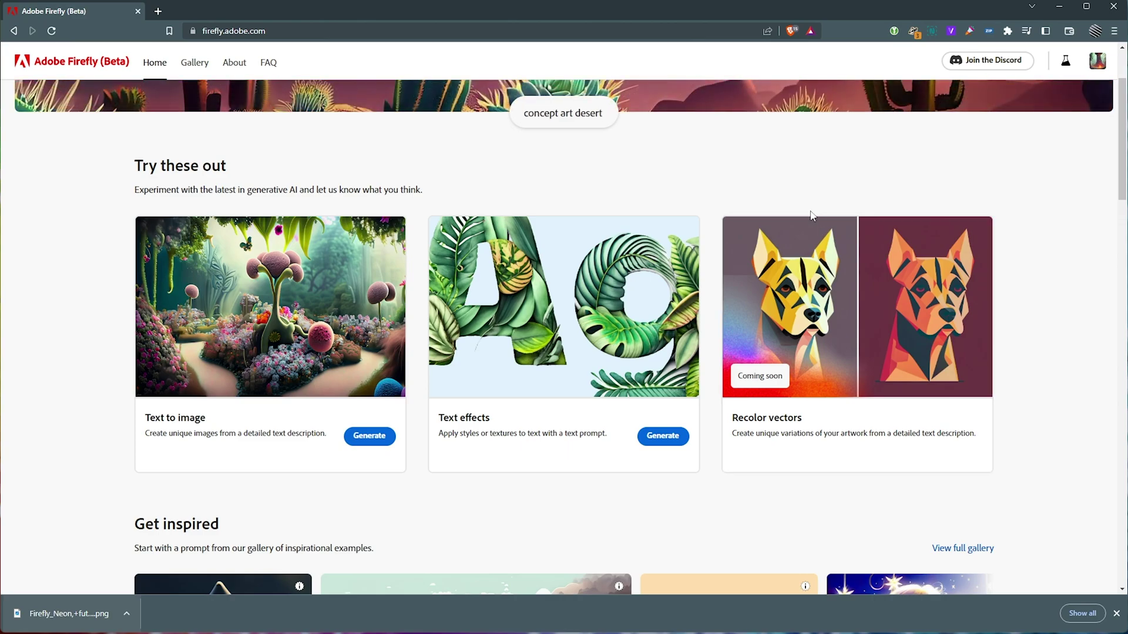
scroll(798, 204, up, 2)
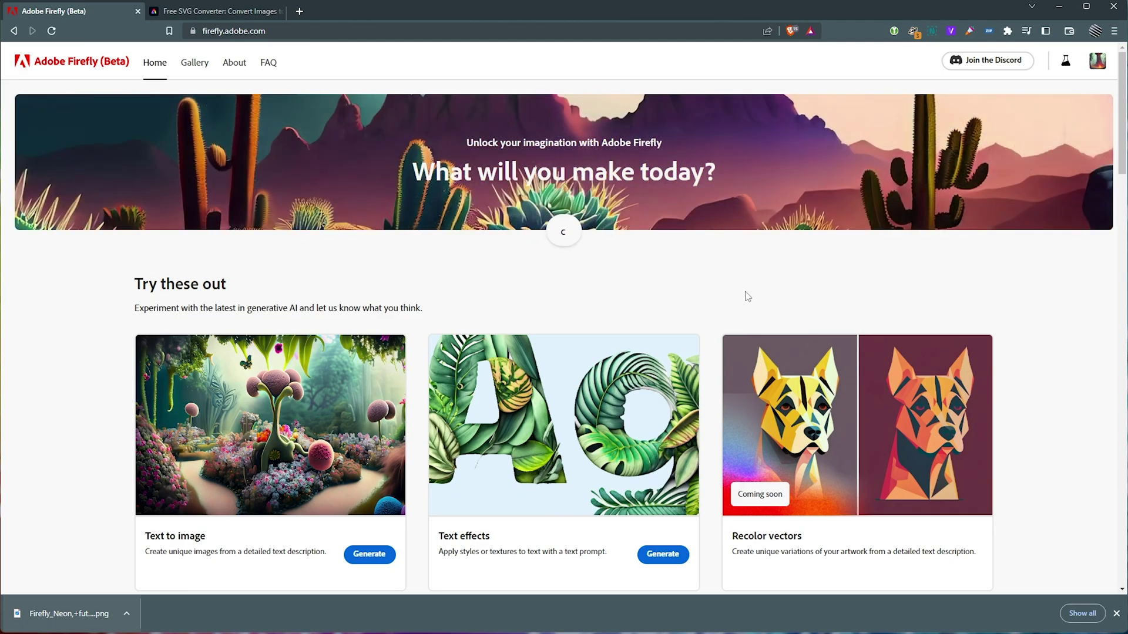
- Move the AI Art Generator tab left, switch to the Free SVG Converter and highlight its heading
scroll(744, 294, down, 8)
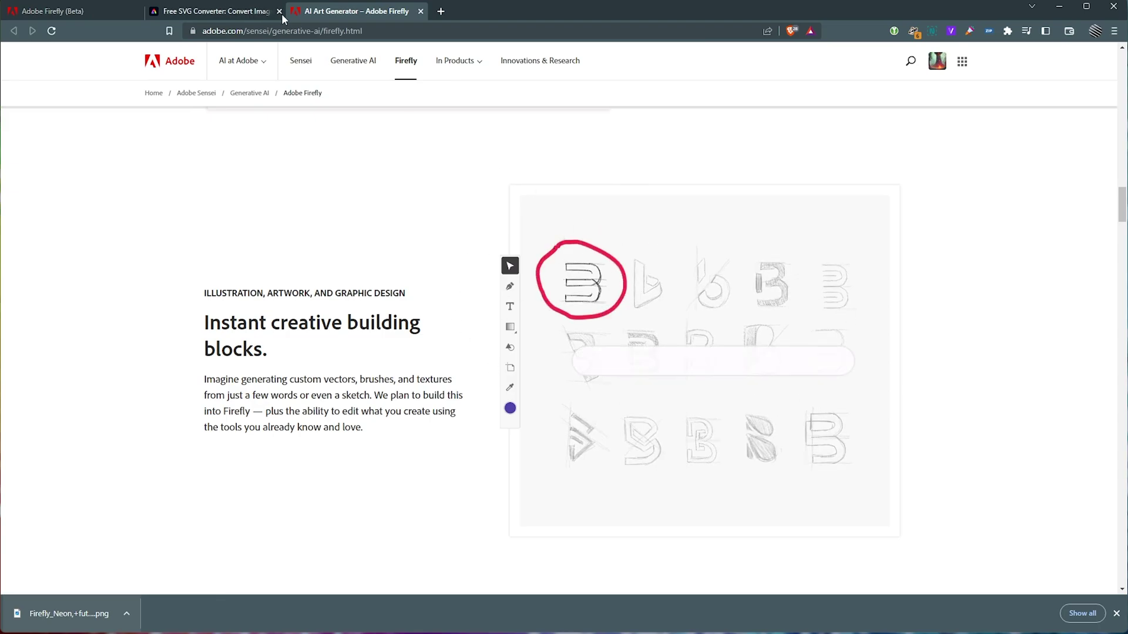
drag(352, 11, 214, 11)
click(353, 11)
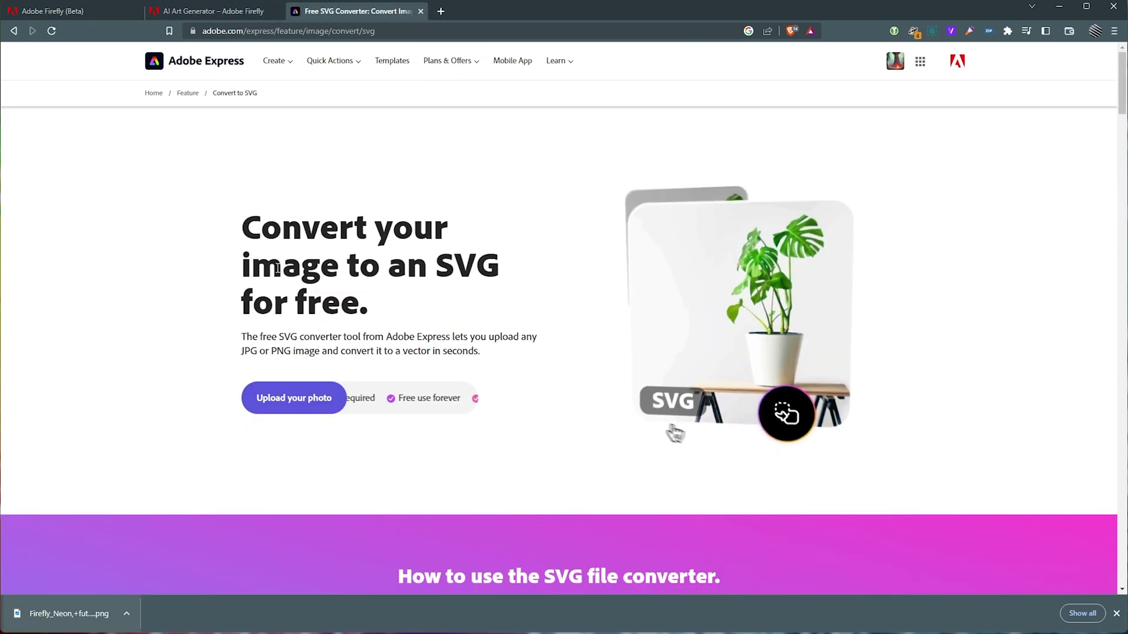
drag(251, 265, 476, 267)
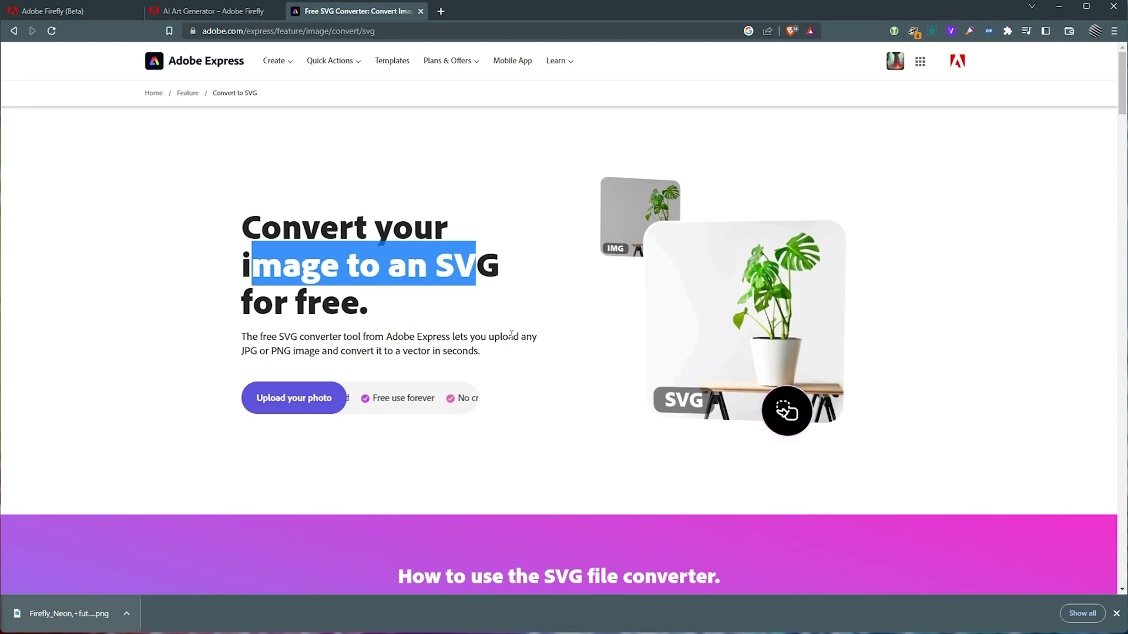